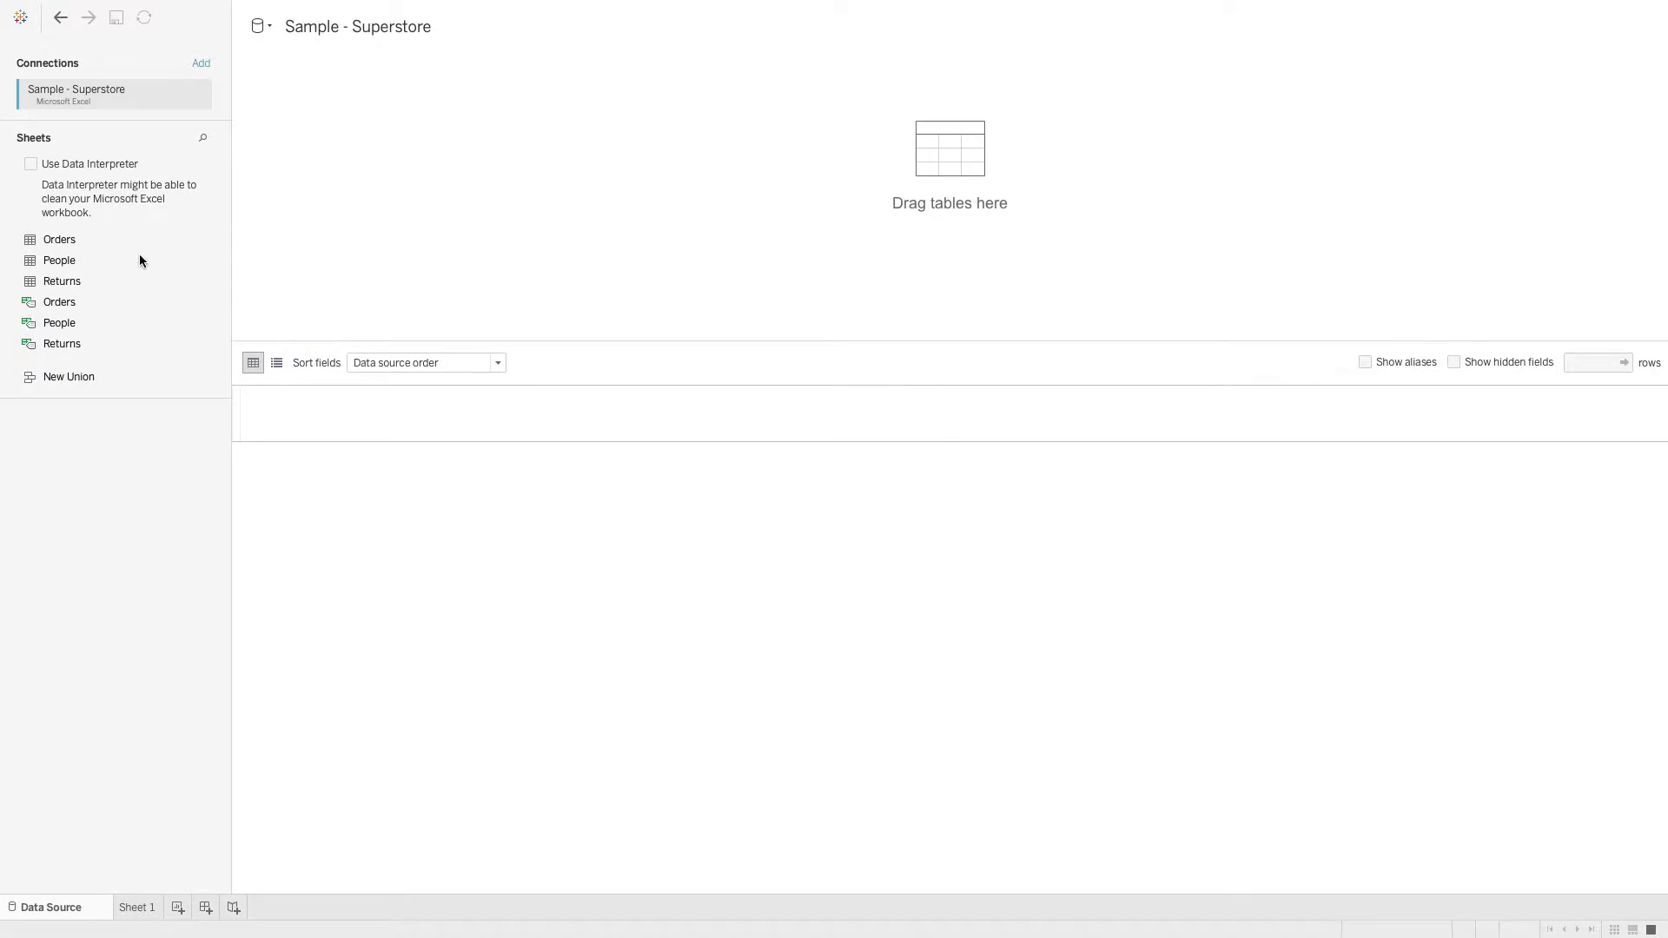
Place the Orders sheet on the data source canvas and preview its order rows
{"action": "left_click_drag", "start_coordinate": [63, 236], "coordinate": [602, 198]}
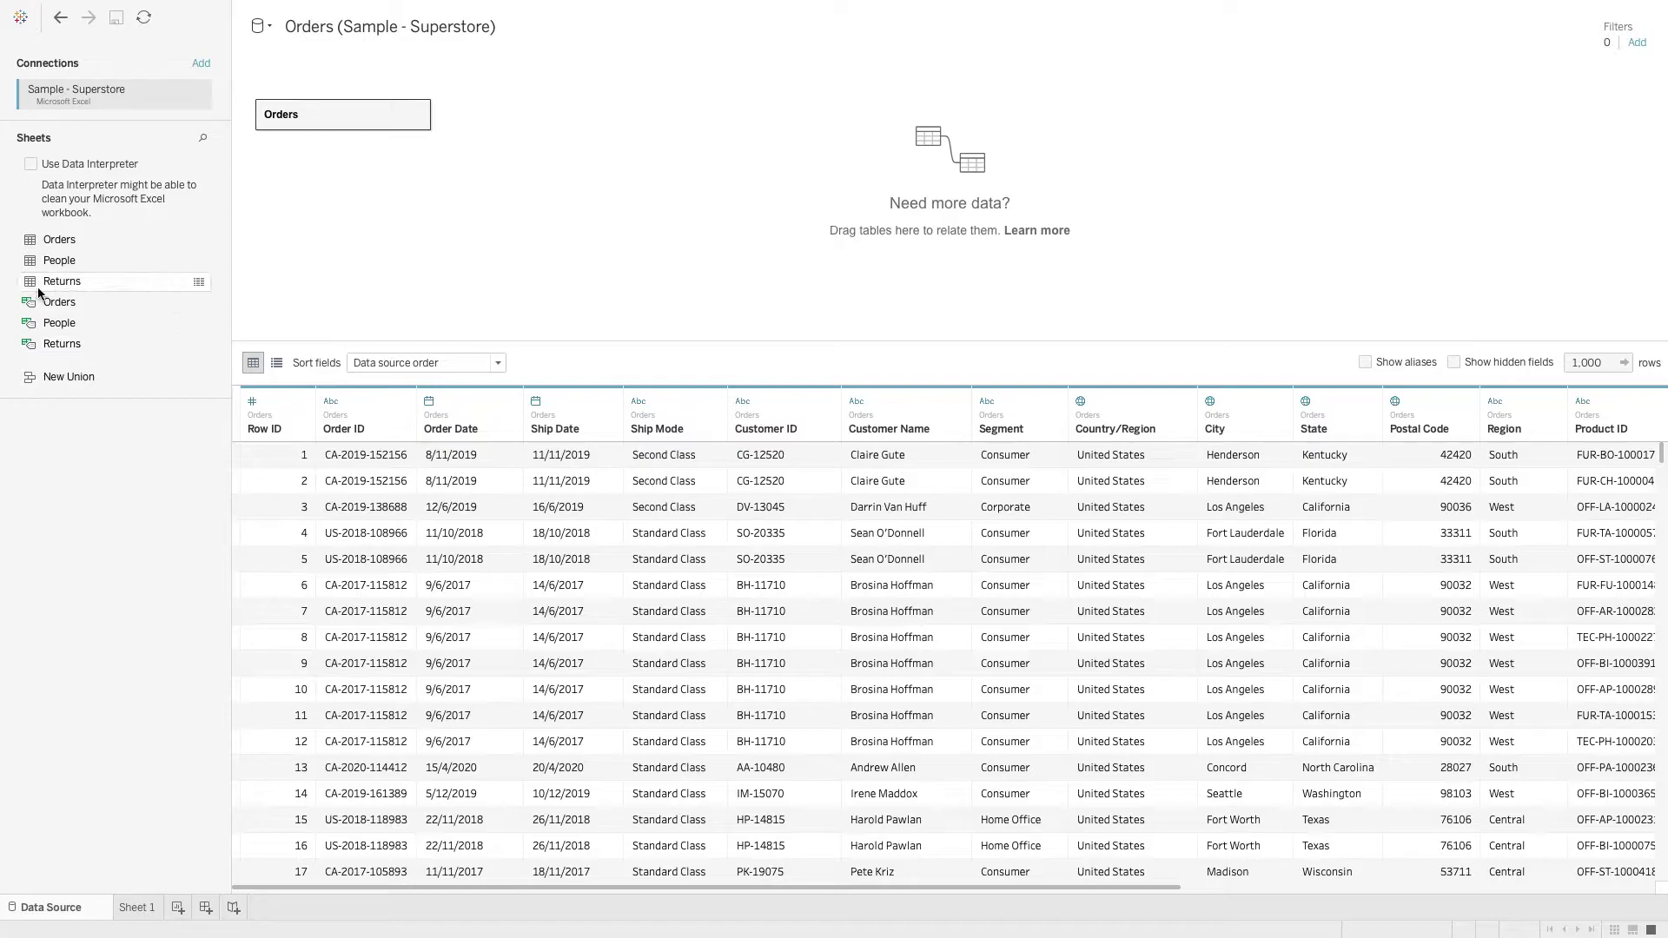
Create a new Excel data source from Sample - Superstore.xls that holds only the Returns sheet
{"action": "left_click", "coordinate": [260, 26]}
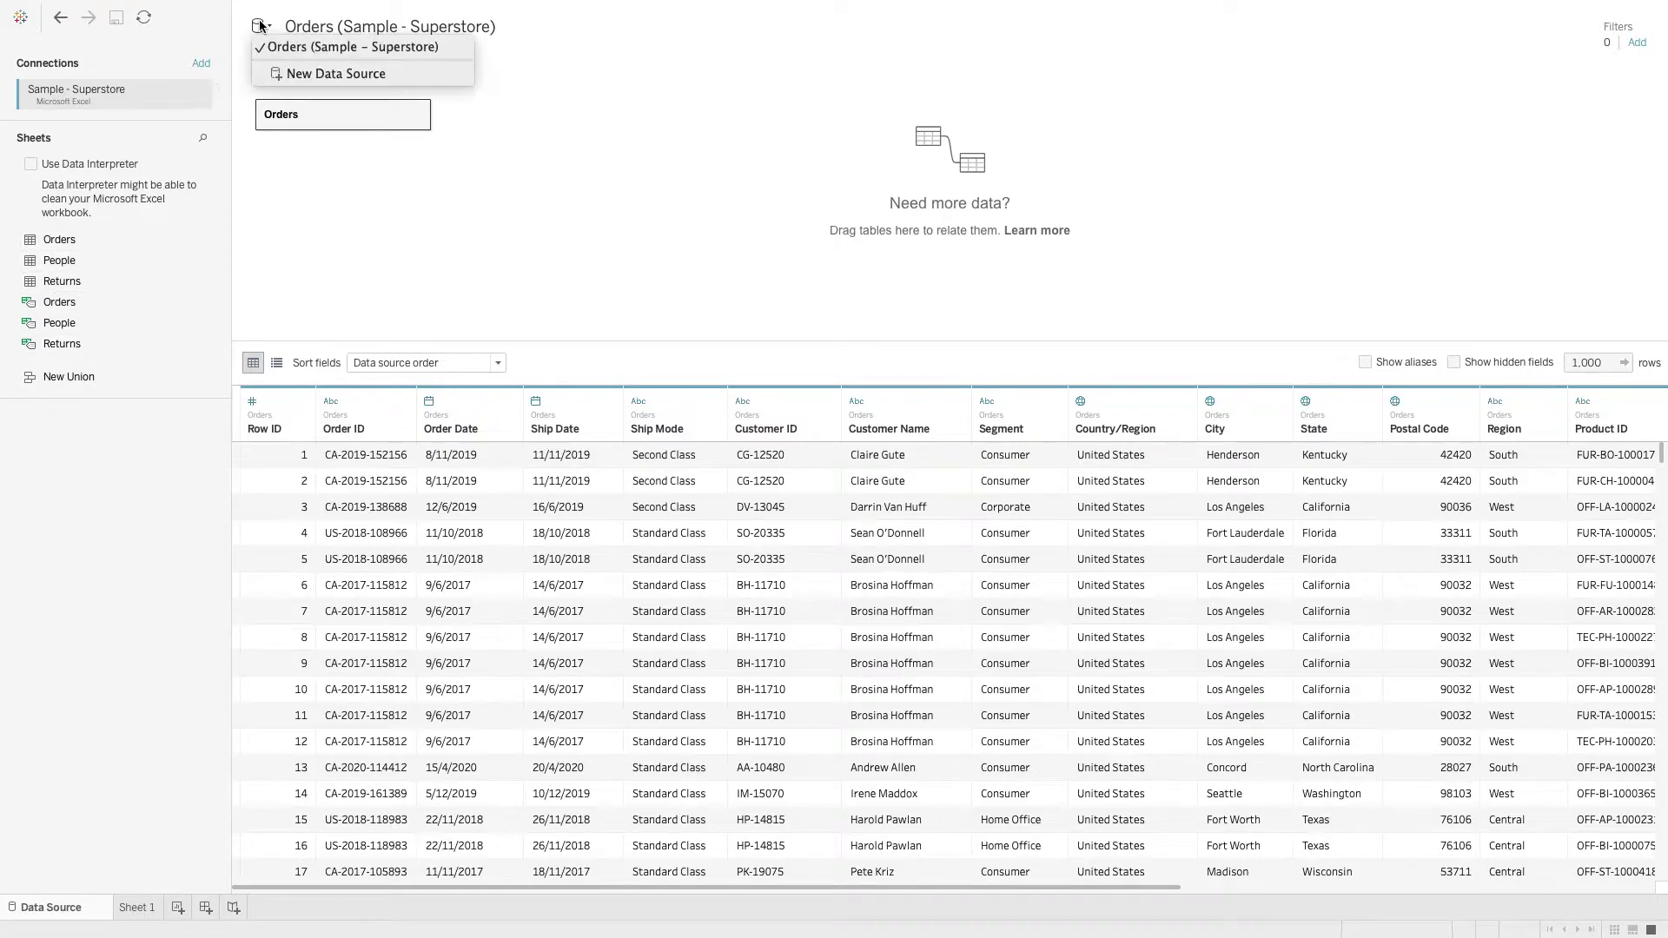
{"action": "left_click", "coordinate": [280, 73]}
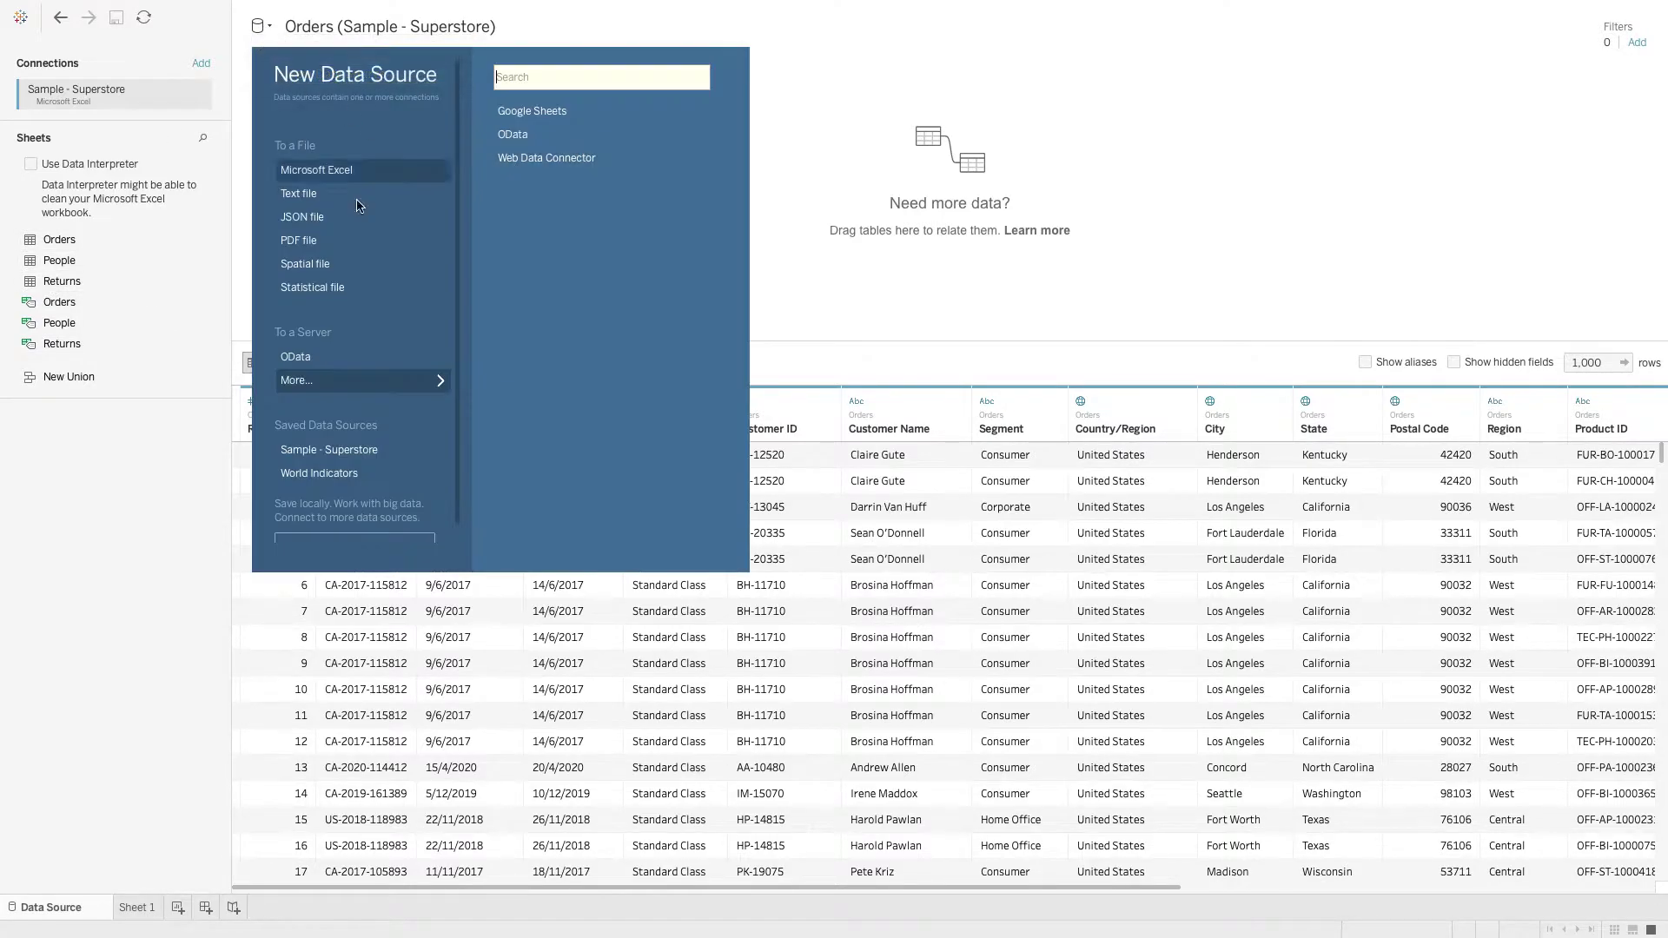
{"action": "left_click", "coordinate": [316, 169]}
{"action": "double_click", "coordinate": [715, 247]}
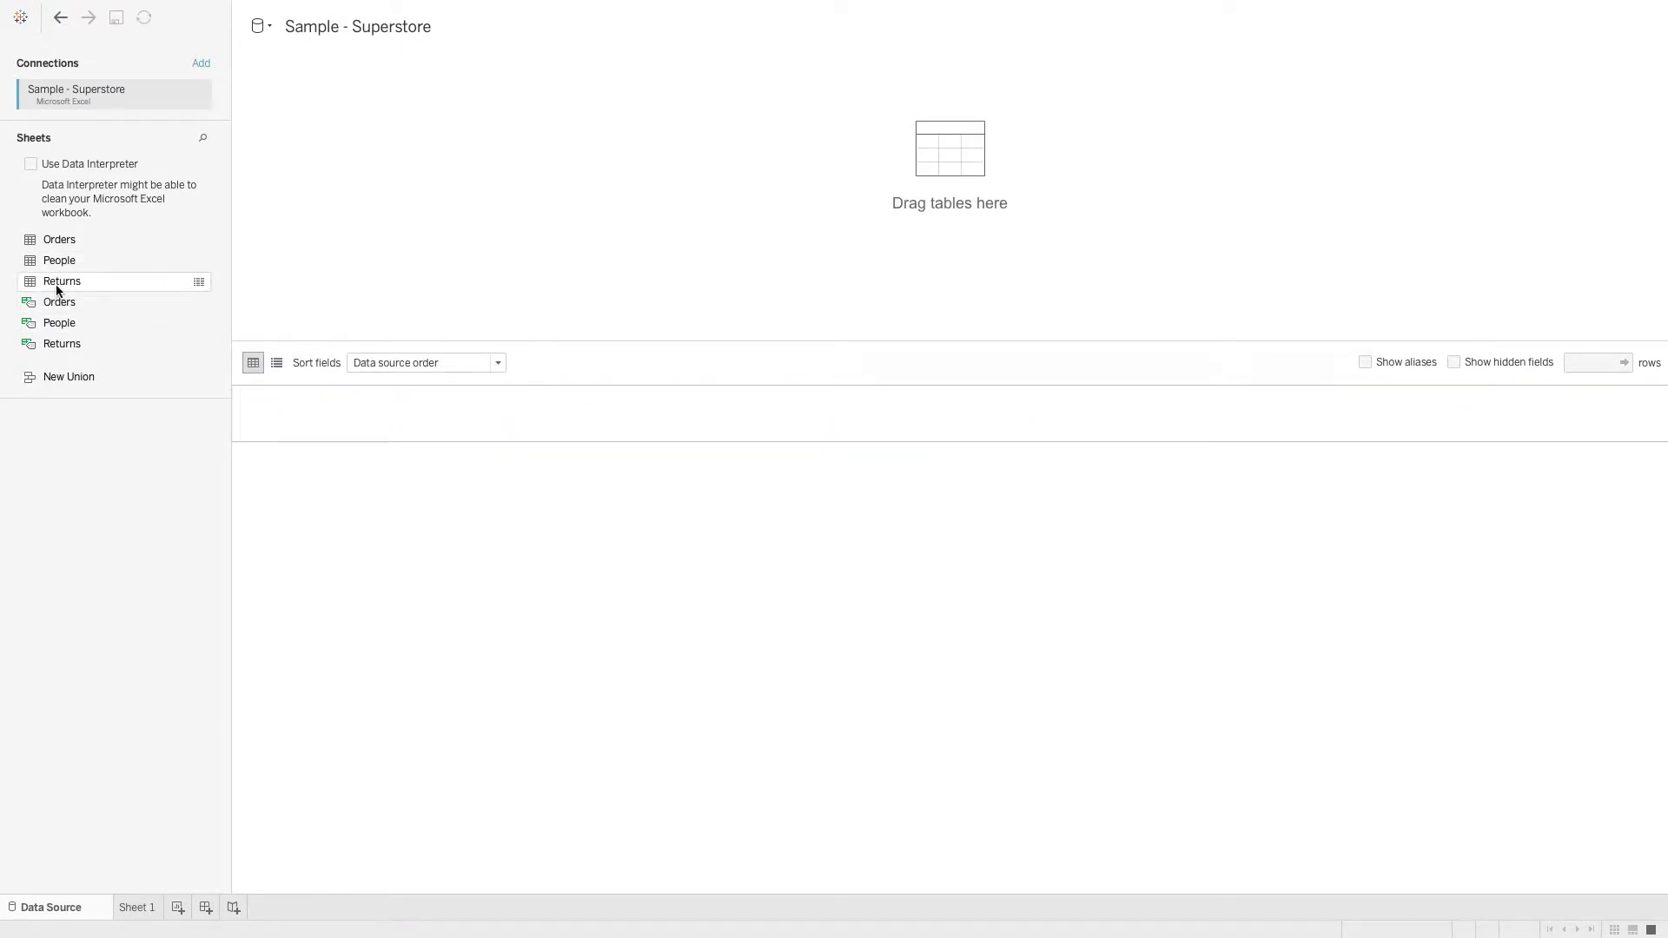
{"action": "left_click_drag", "start_coordinate": [54, 281], "coordinate": [533, 223]}
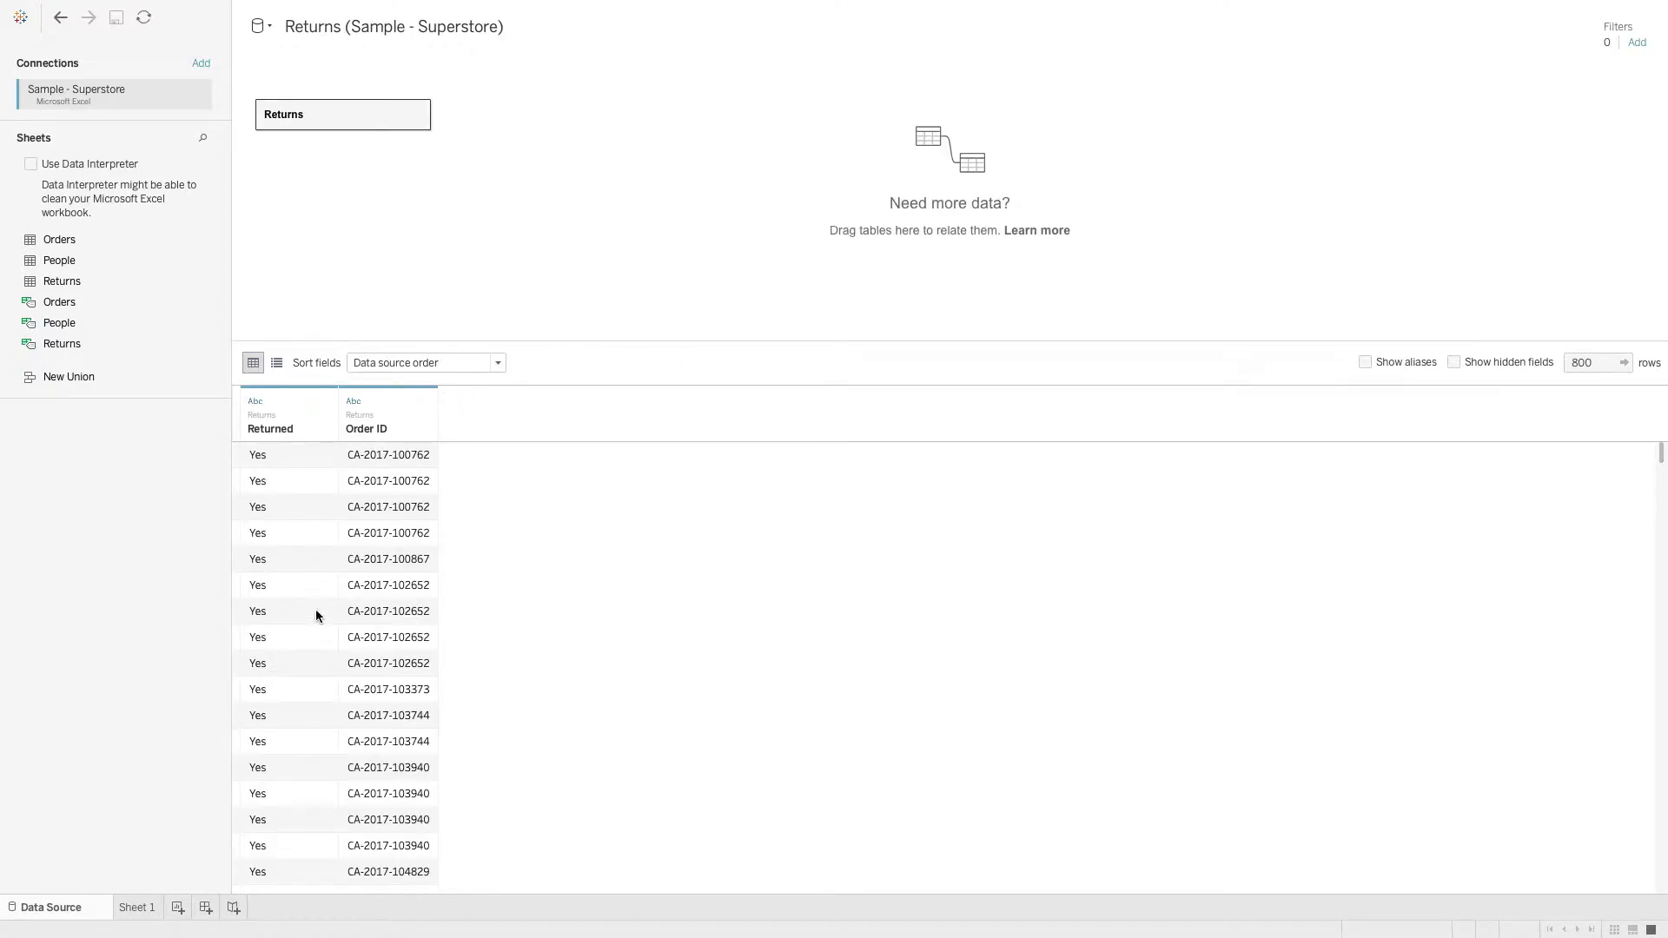
On Sheet 1, compare the Orders and Returns field lists, ending on the Orders fields
{"action": "left_click", "coordinate": [123, 909]}
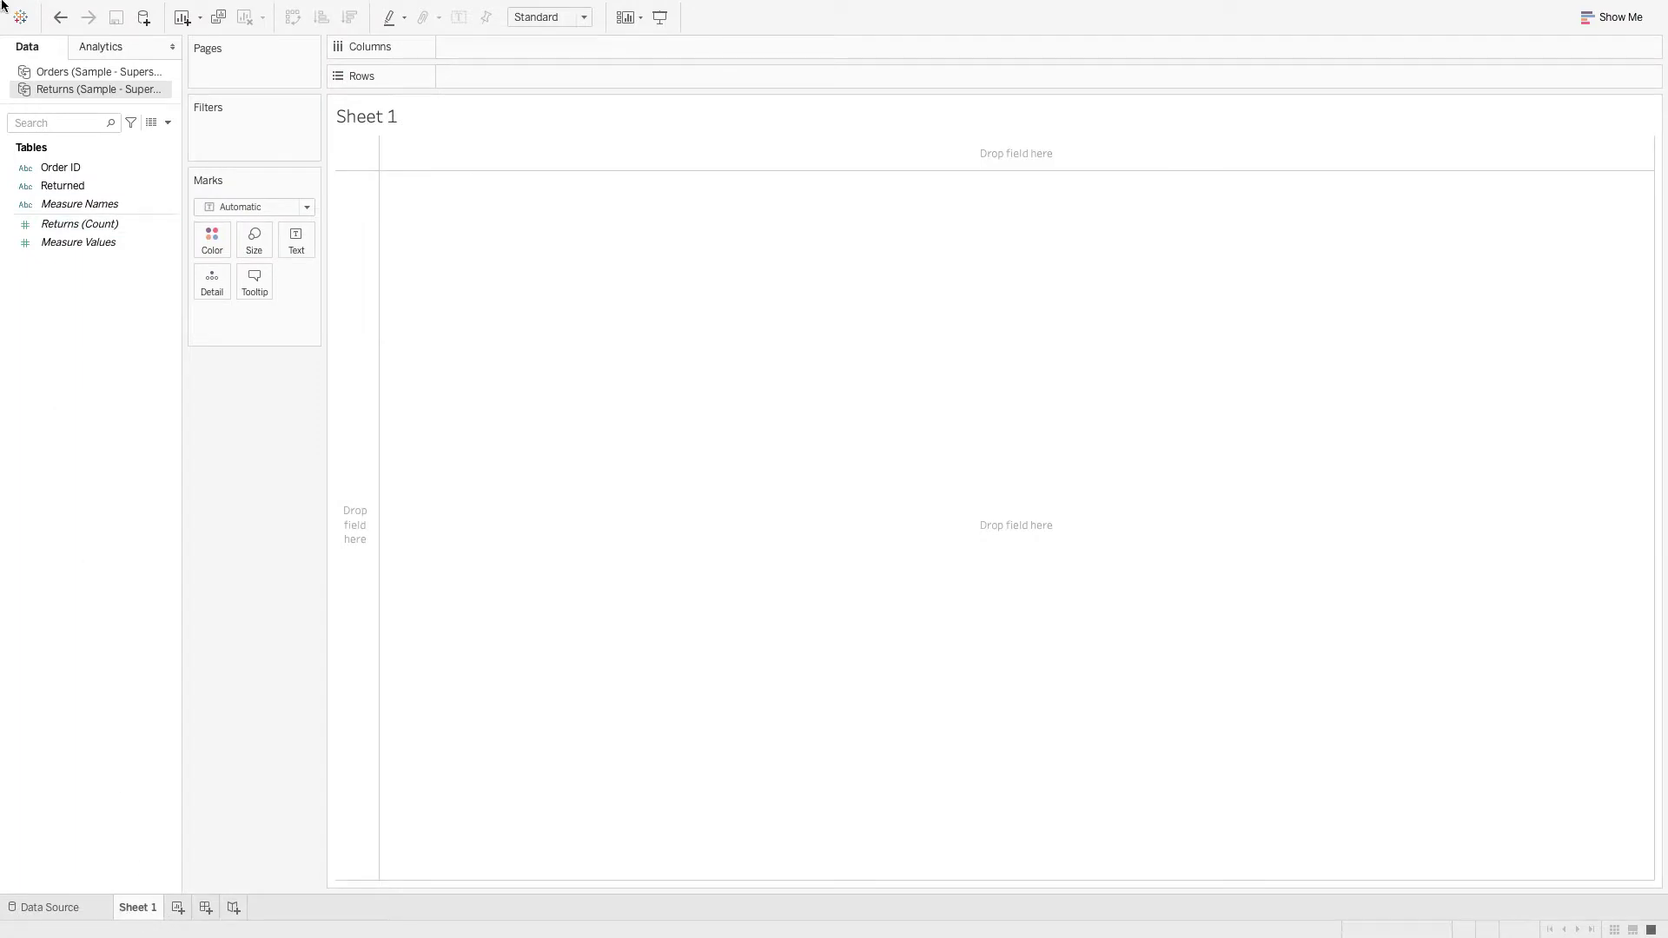
{"action": "left_click", "coordinate": [101, 71]}
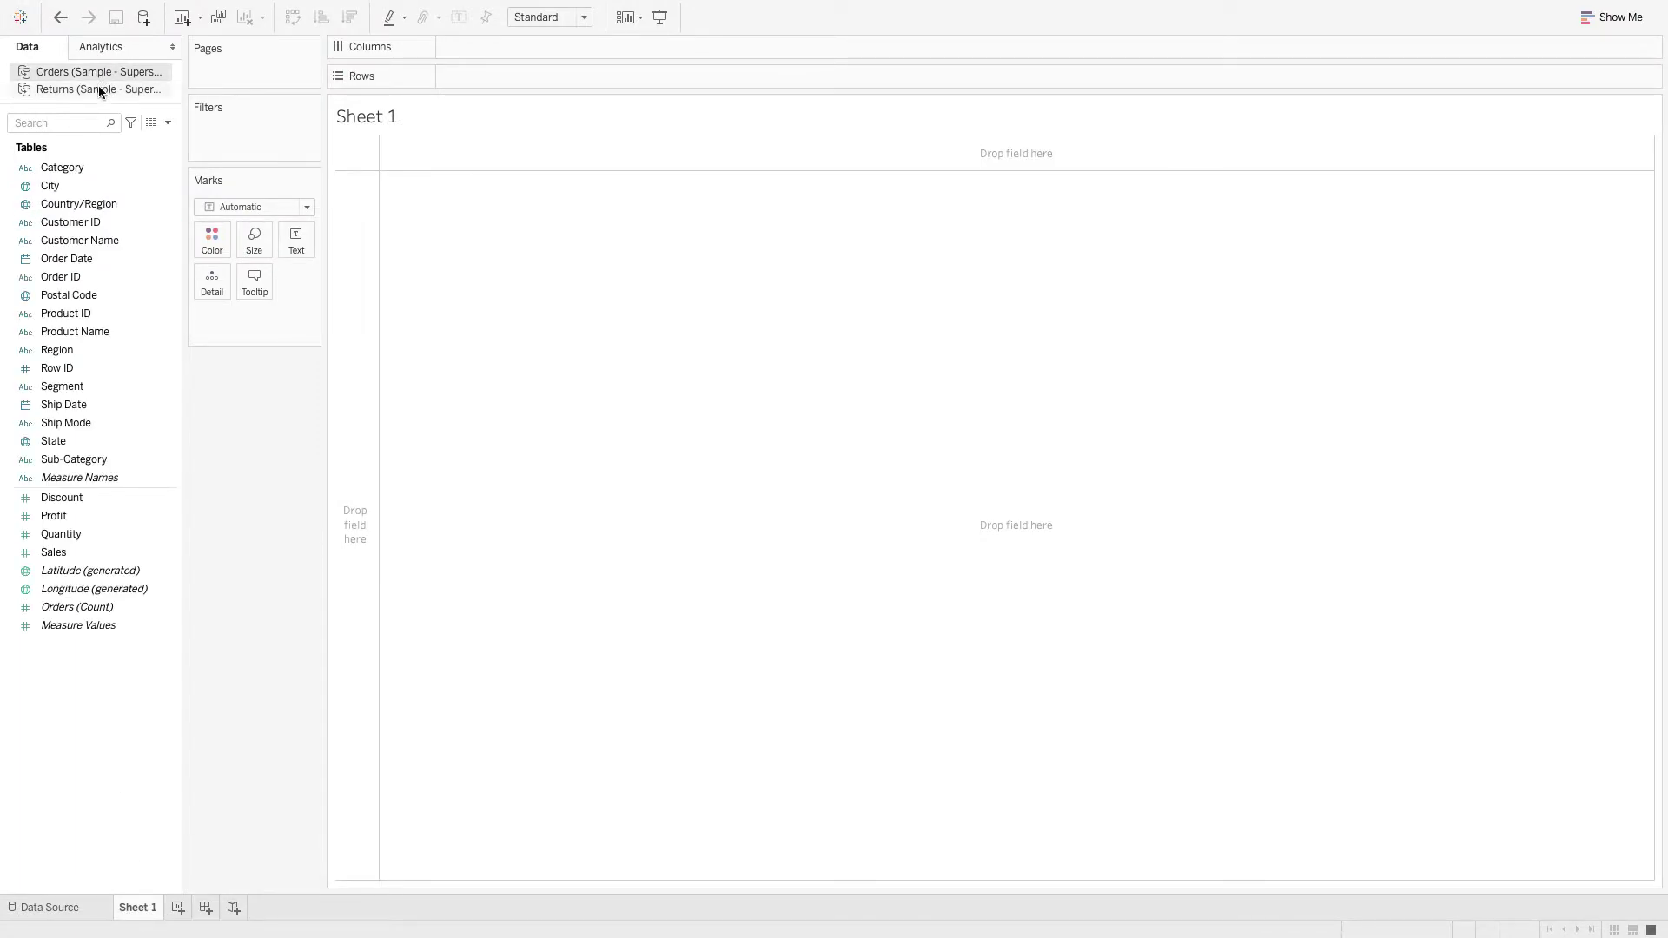
{"action": "left_click", "coordinate": [99, 90]}
{"action": "left_click", "coordinate": [99, 71]}
{"action": "left_click", "coordinate": [99, 92]}
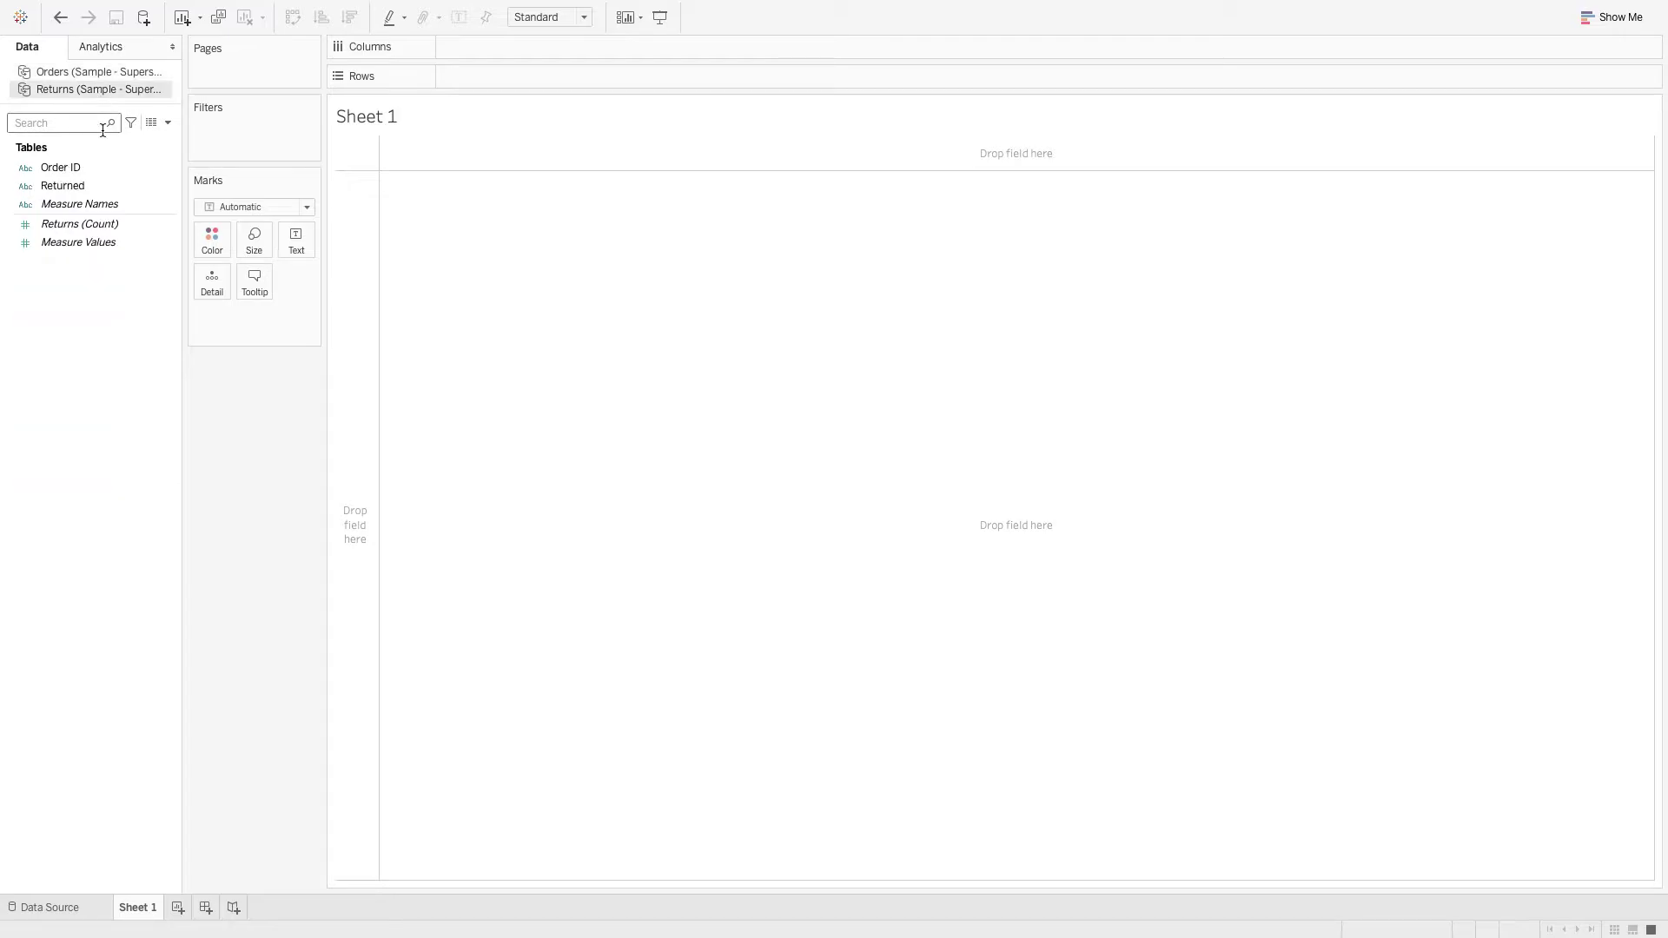
{"action": "left_click", "coordinate": [121, 74]}
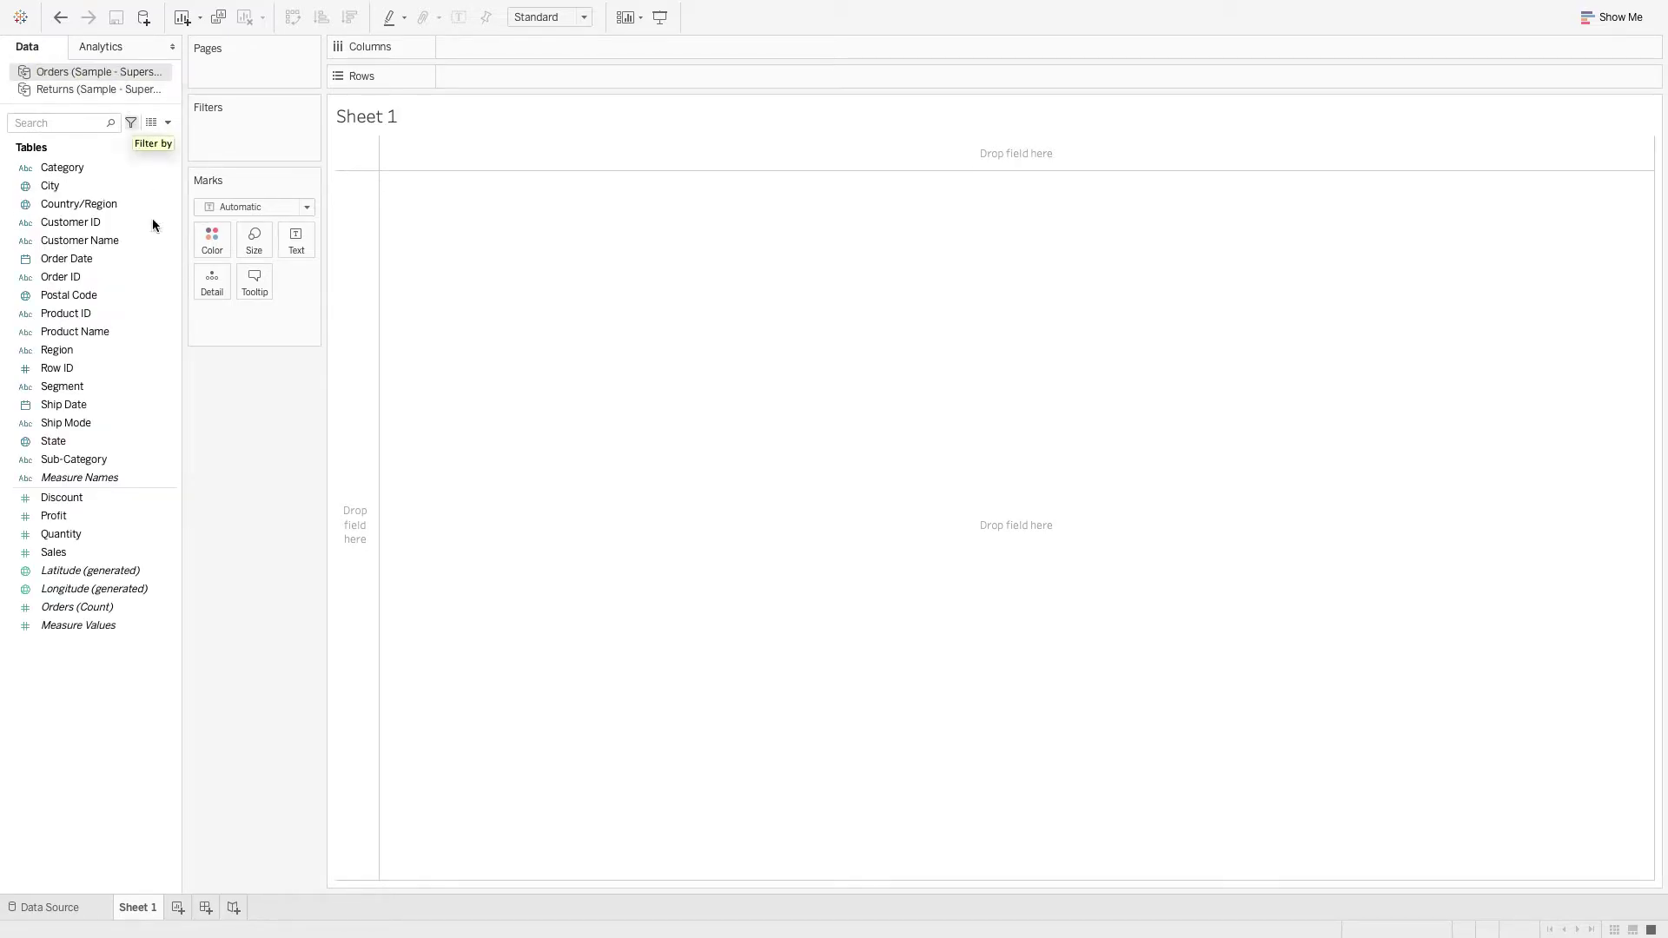
Back on the data source page, view the Returns source, then switch to the Orders source
{"action": "left_click", "coordinate": [86, 914]}
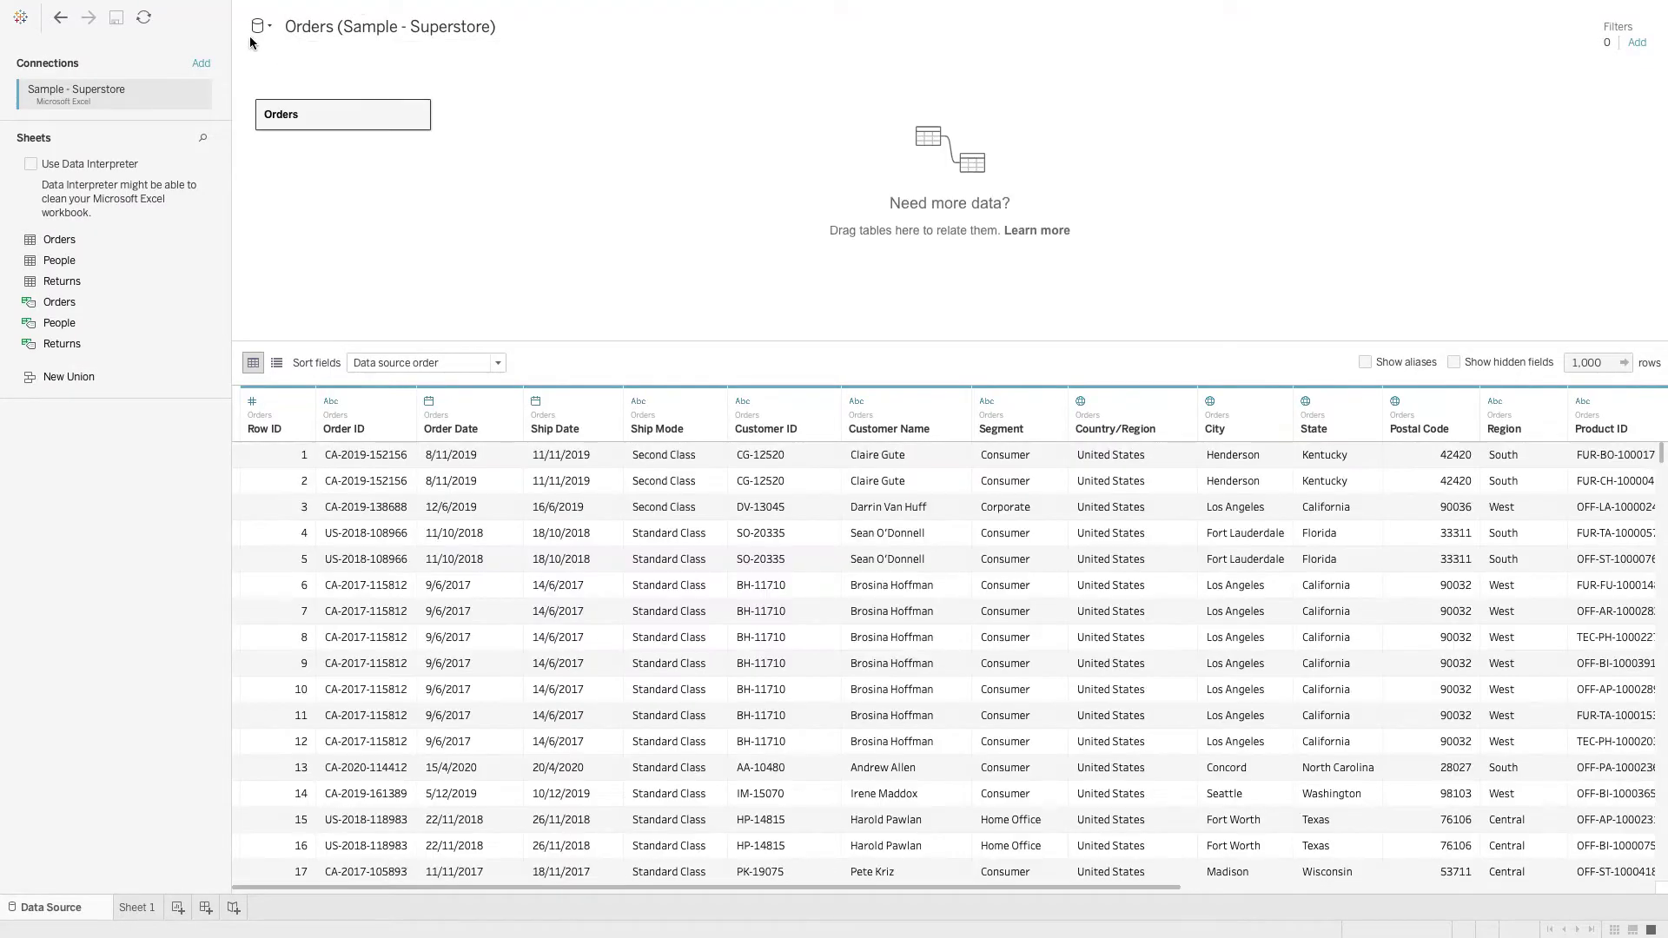
{"action": "left_click", "coordinate": [260, 26]}
{"action": "left_click", "coordinate": [284, 65]}
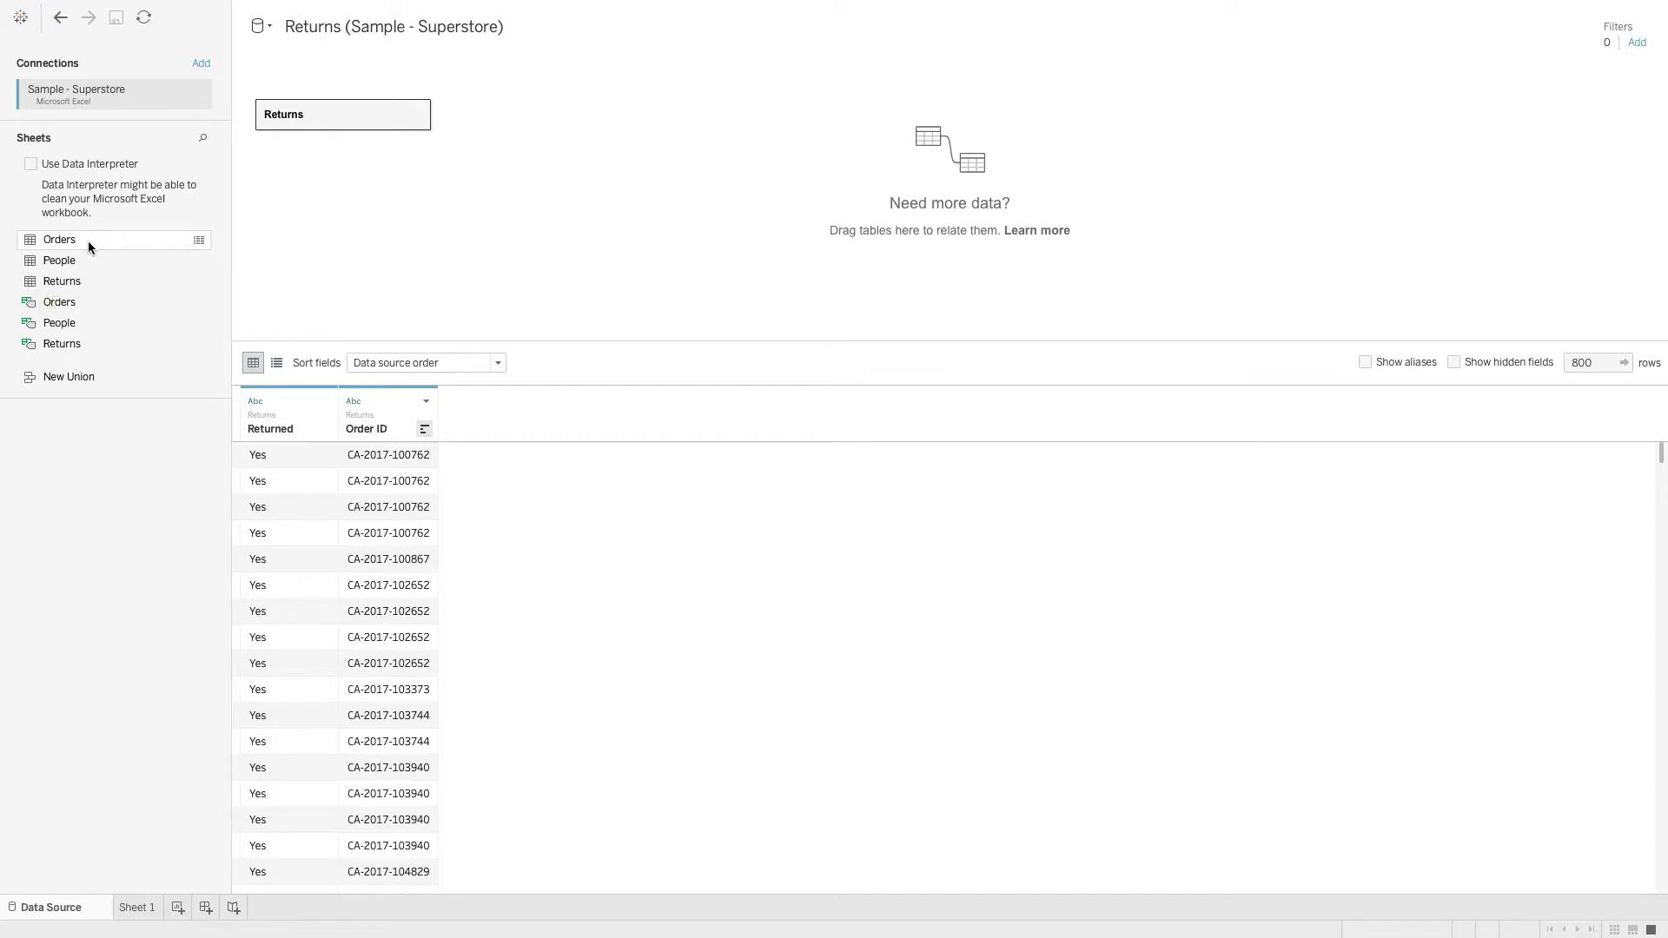
{"action": "left_click", "coordinate": [260, 27]}
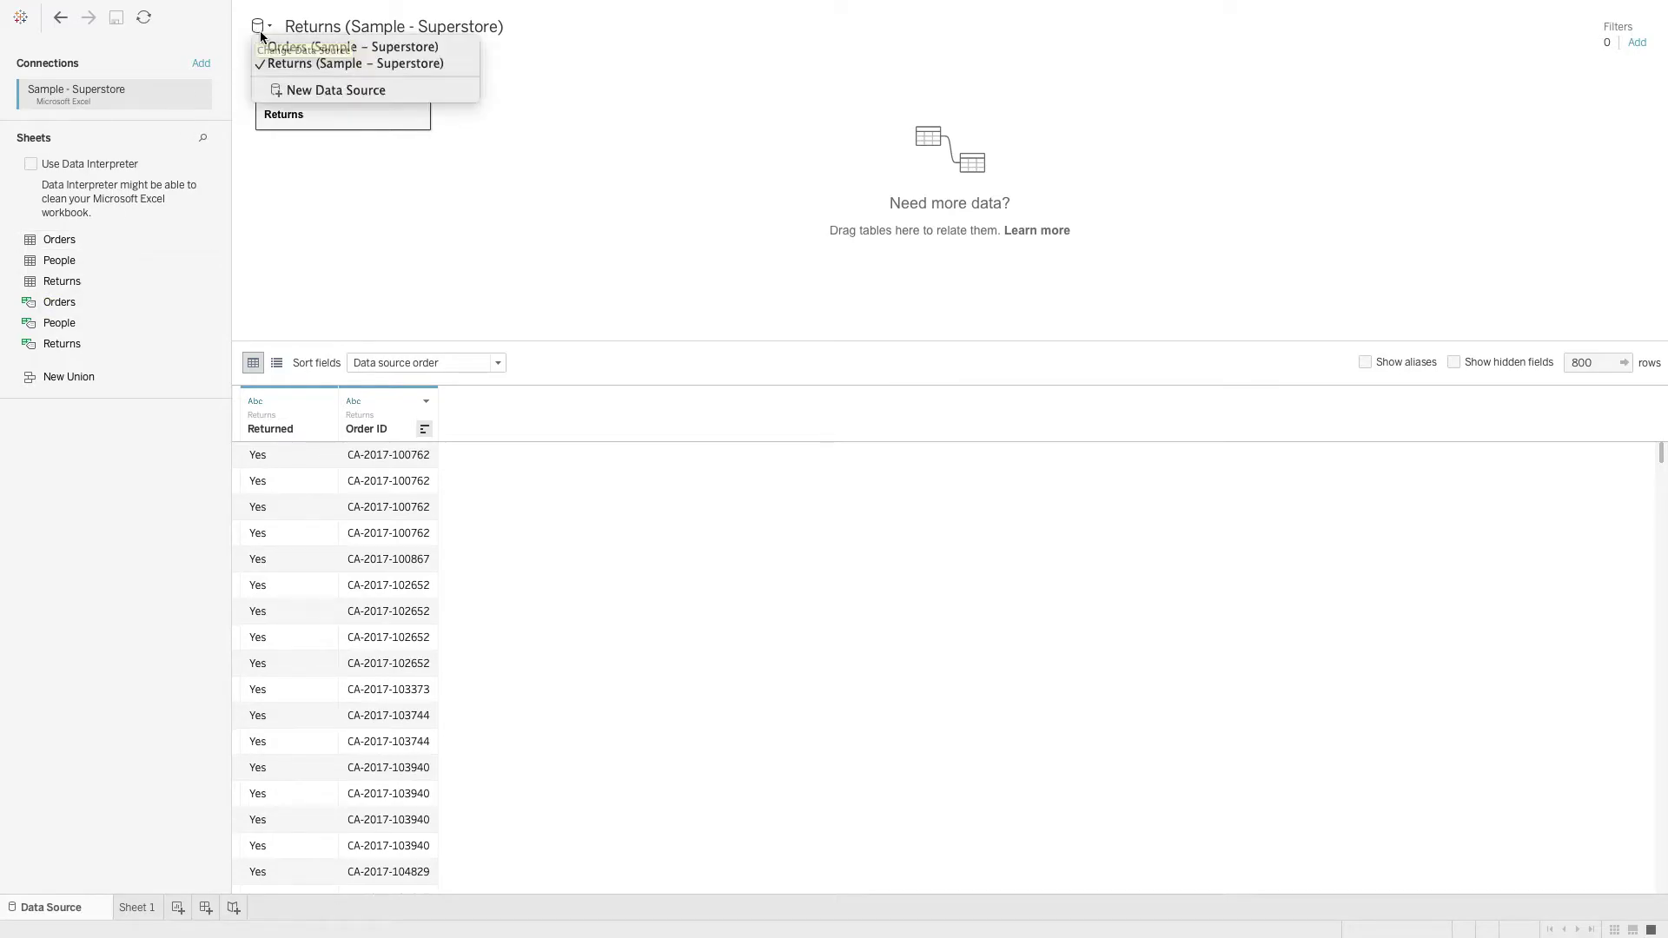
{"action": "left_click", "coordinate": [278, 50]}
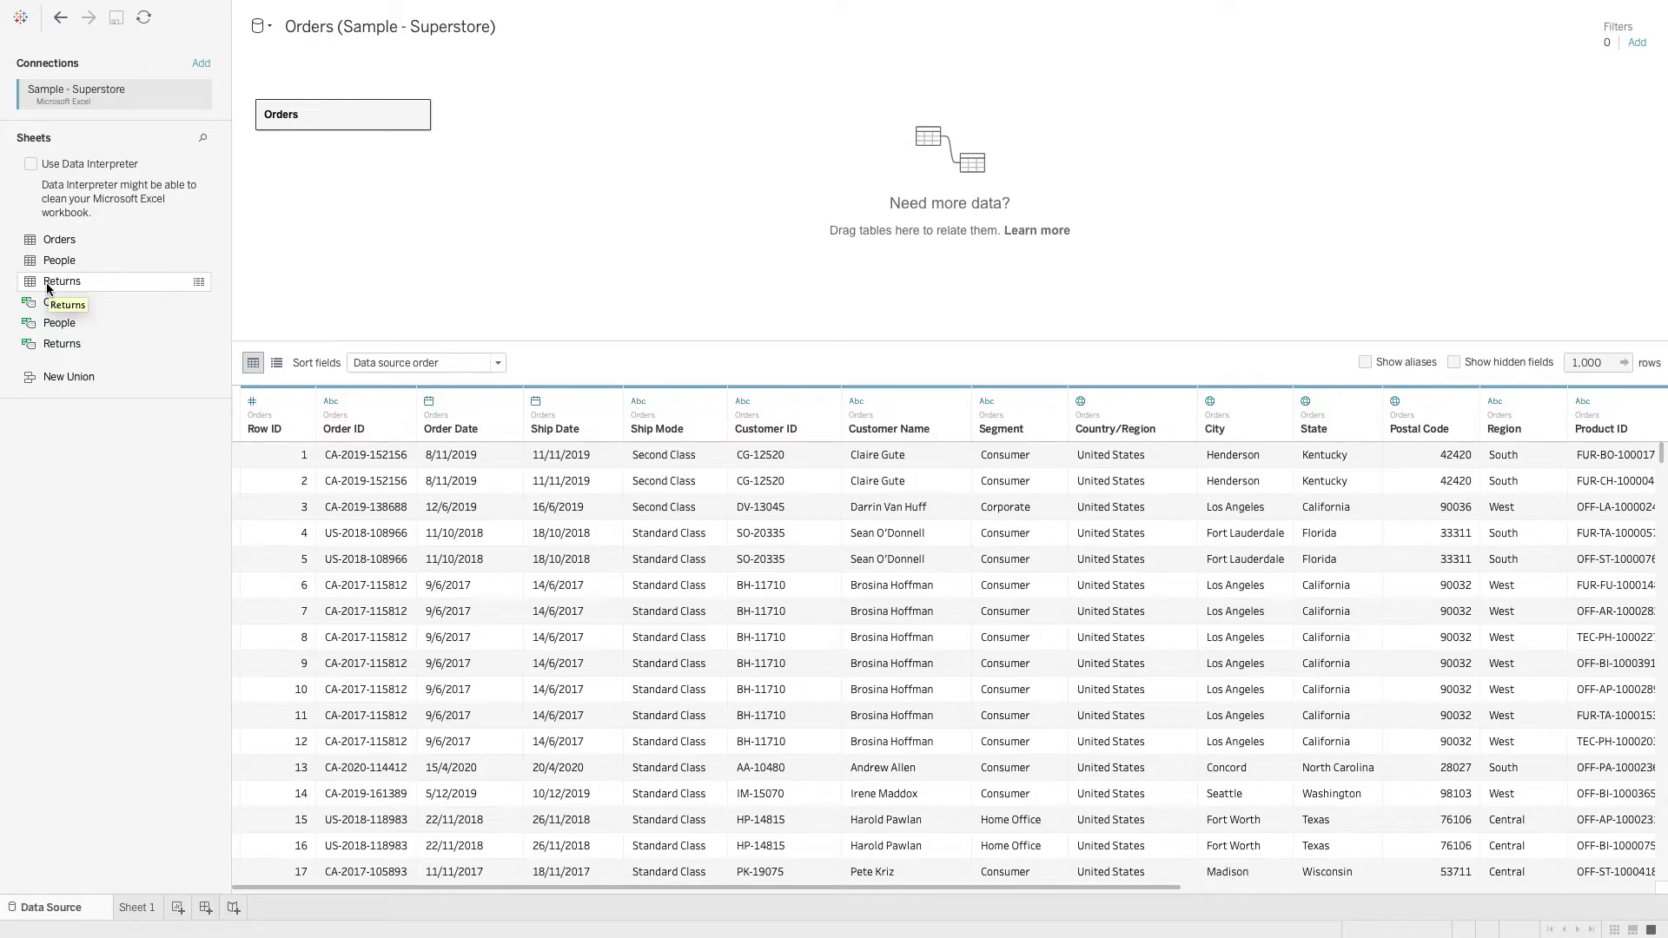
Relate the Returns sheet to Orders on Order ID = Order ID (Returns)
{"action": "left_click_drag", "start_coordinate": [45, 283], "coordinate": [747, 226]}
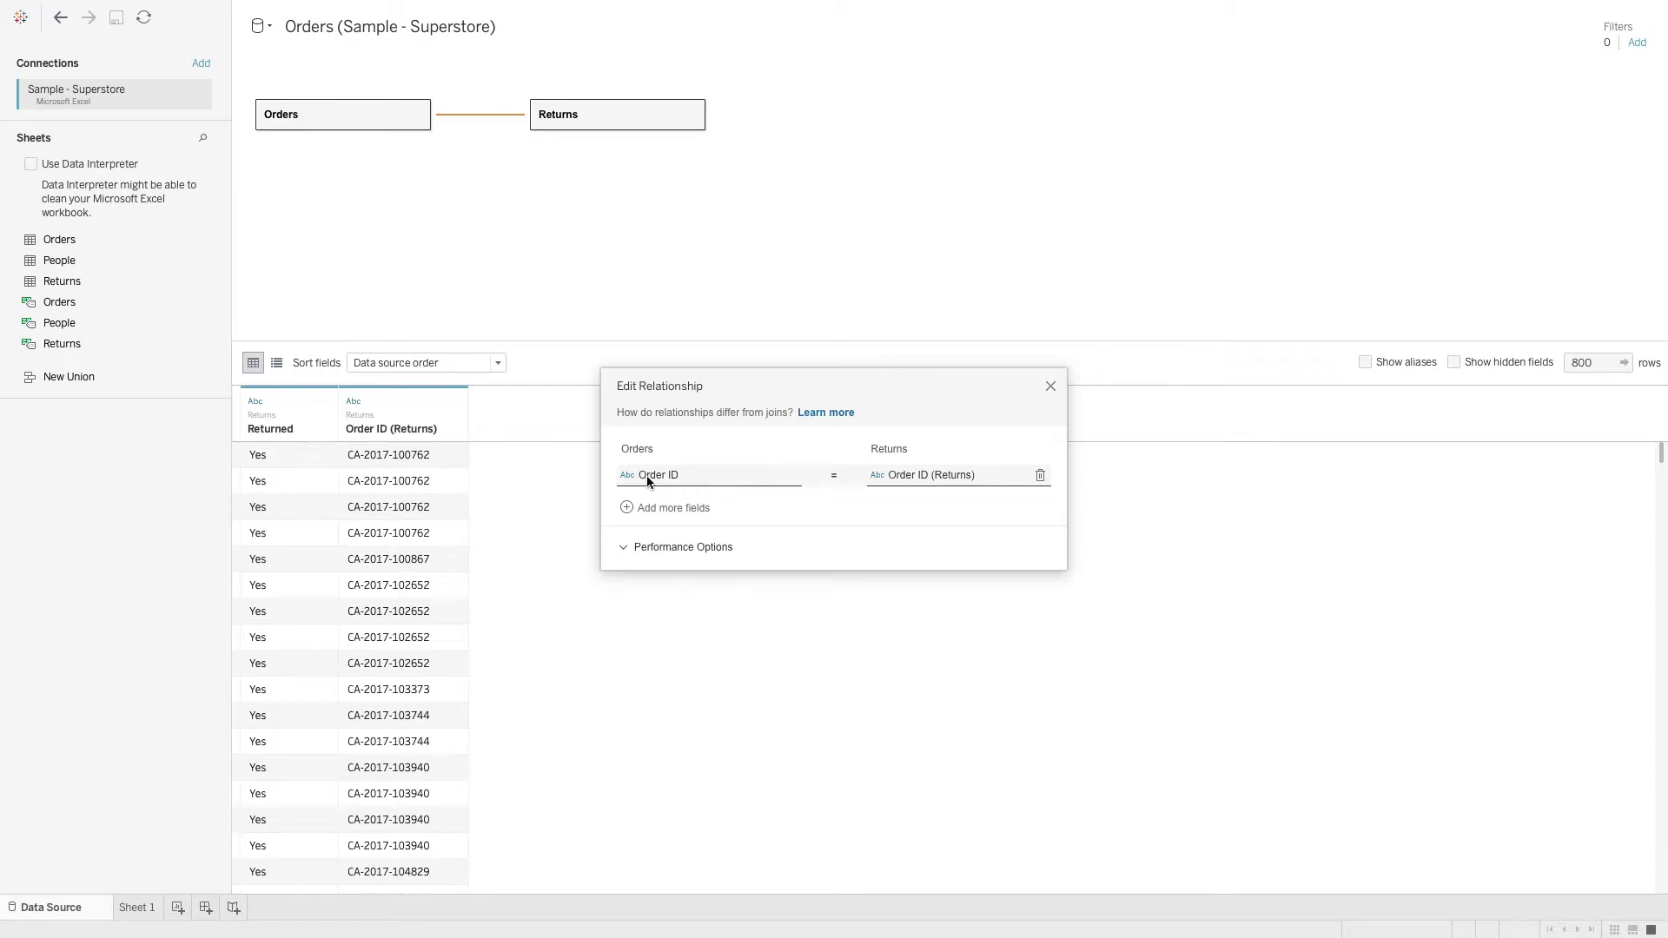
{"action": "left_click", "coordinate": [1051, 387]}
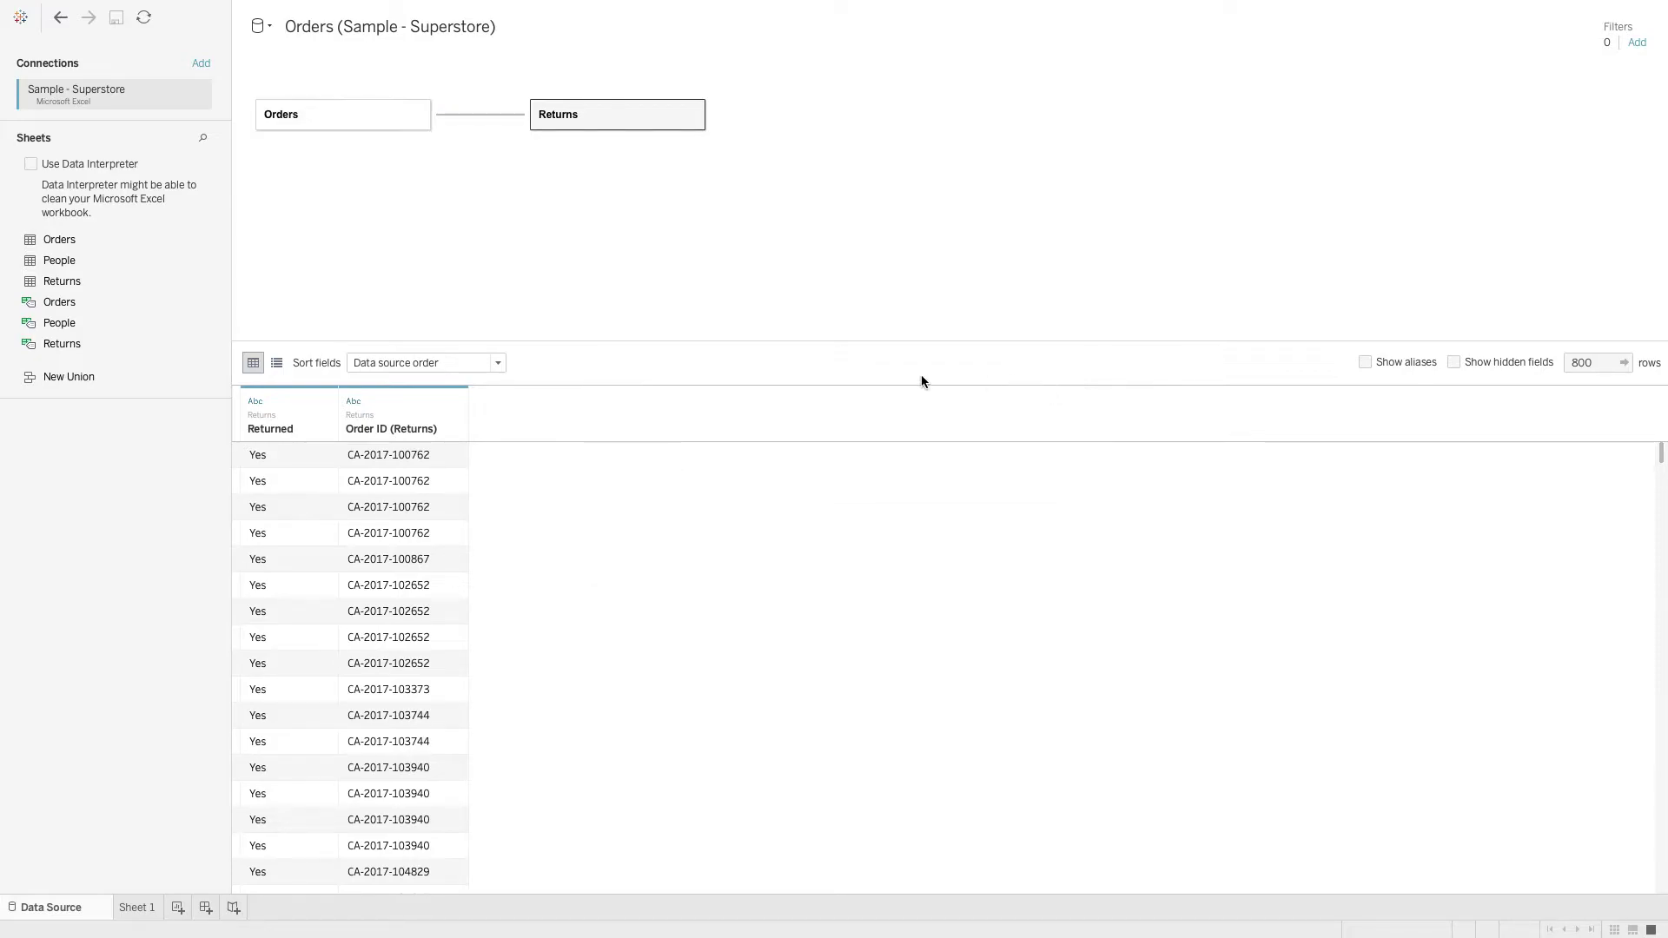
{"action": "scroll", "coordinate": [250, 647], "scroll_direction": "down", "scroll_amount": 2}
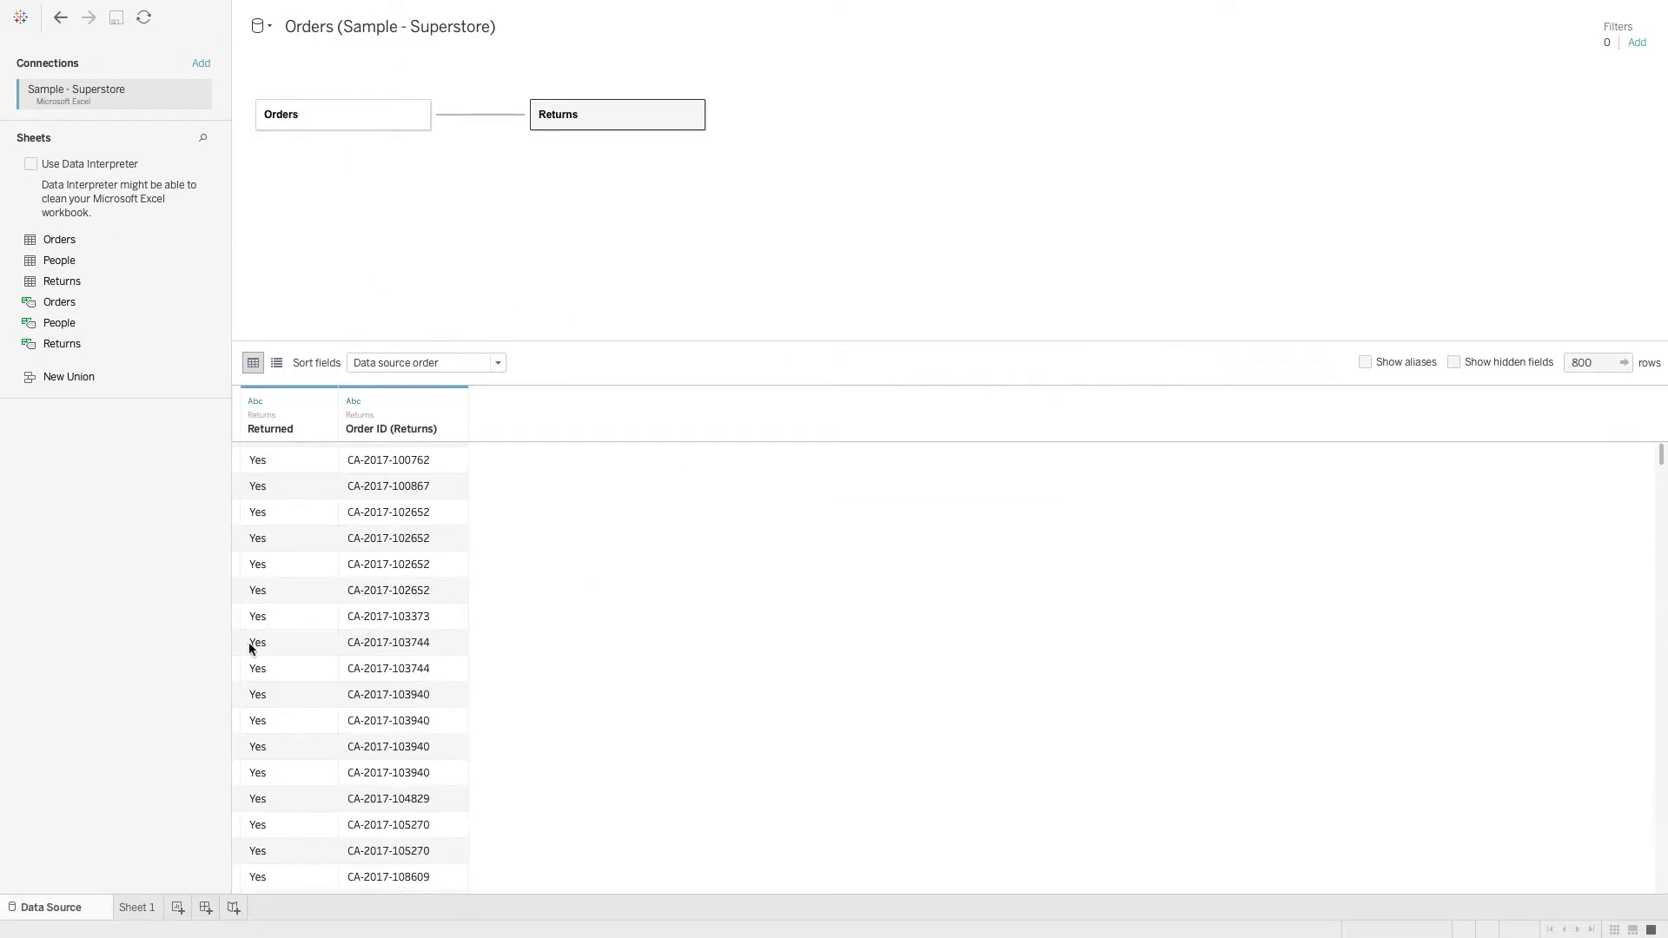
Check the Order ID (Returns) field on Sheet 1, close the standalone Returns source, and return to the data source page
{"action": "left_click", "coordinate": [147, 908]}
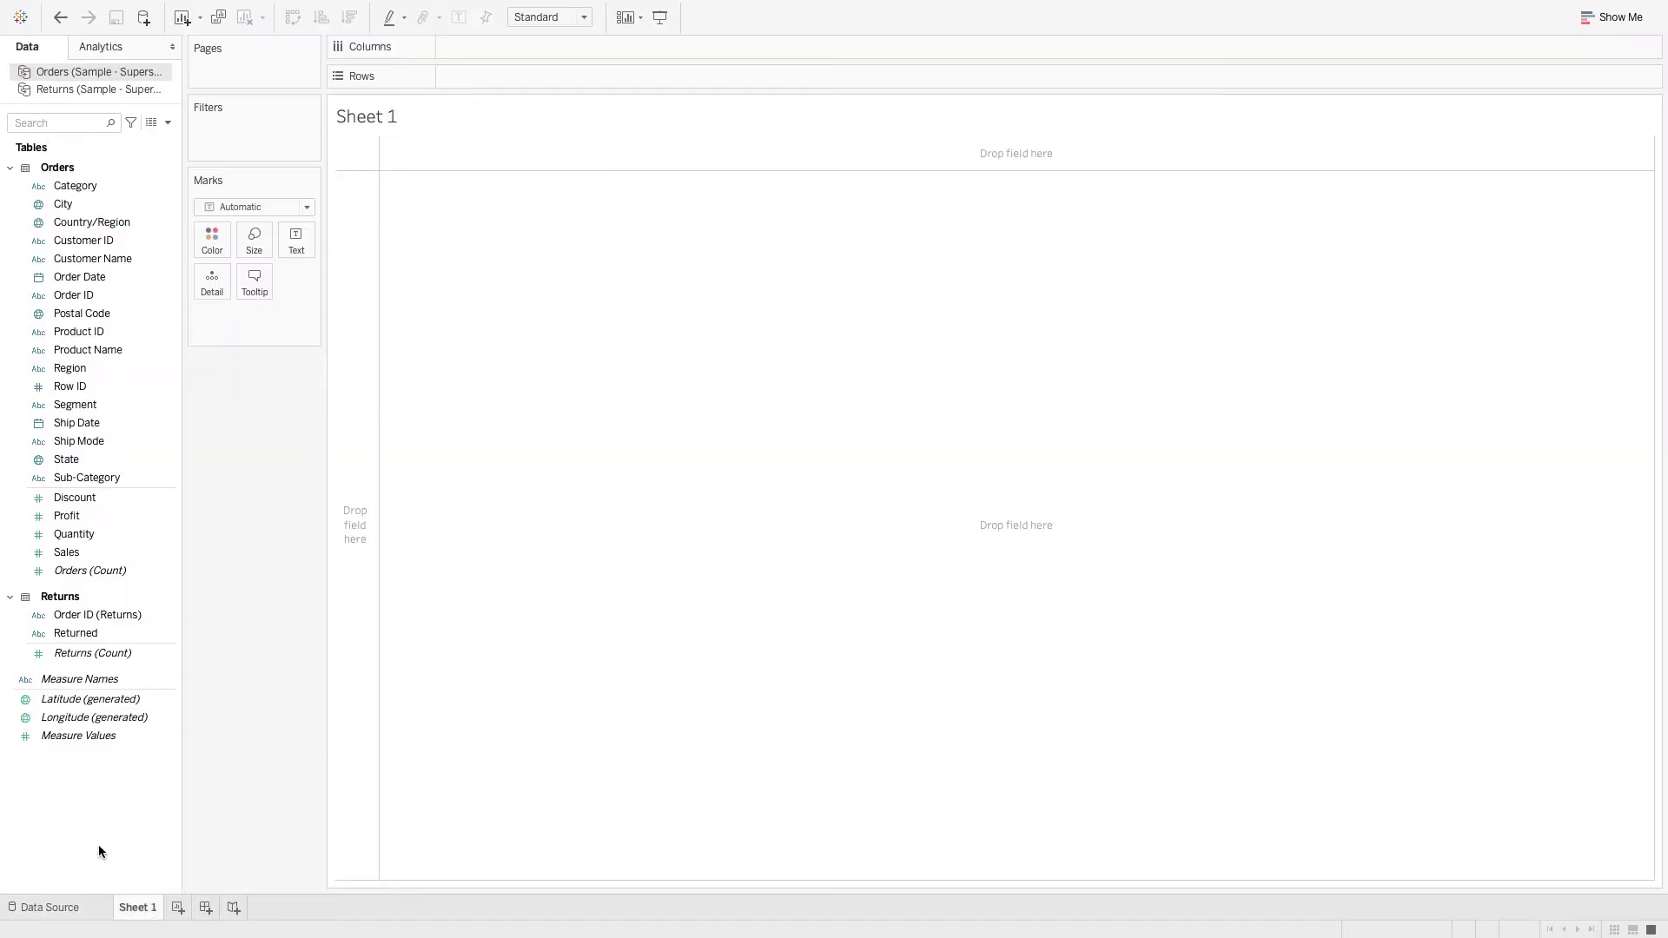
{"action": "left_click", "coordinate": [139, 618]}
{"action": "right_click", "coordinate": [82, 88]}
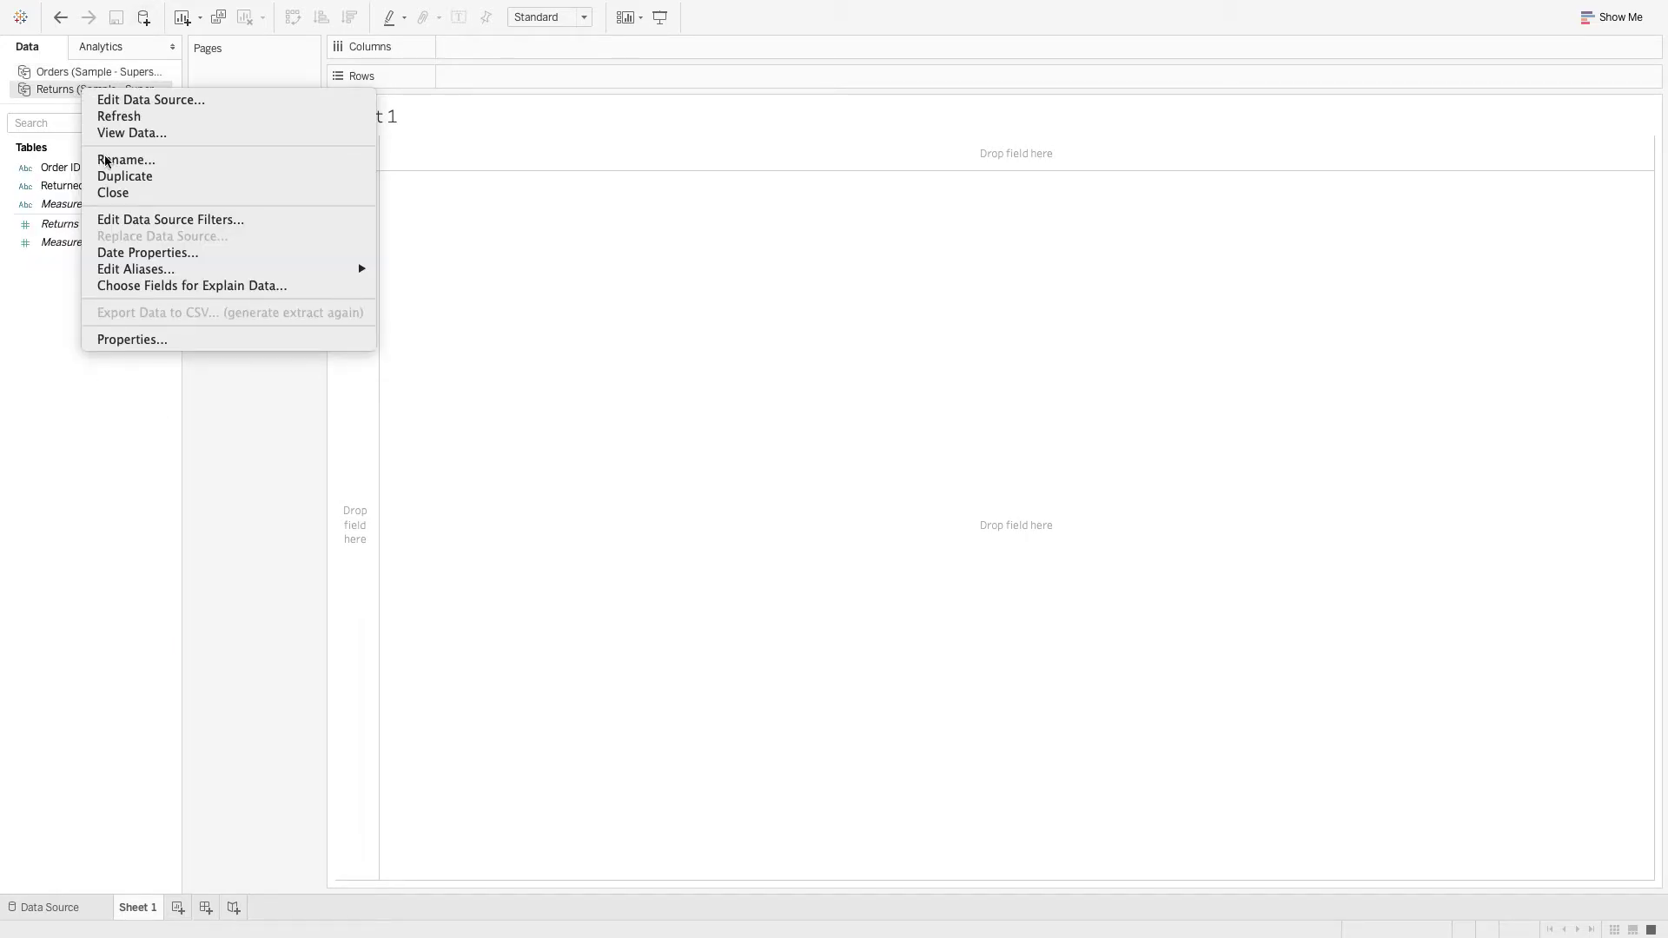
{"action": "left_click", "coordinate": [124, 194]}
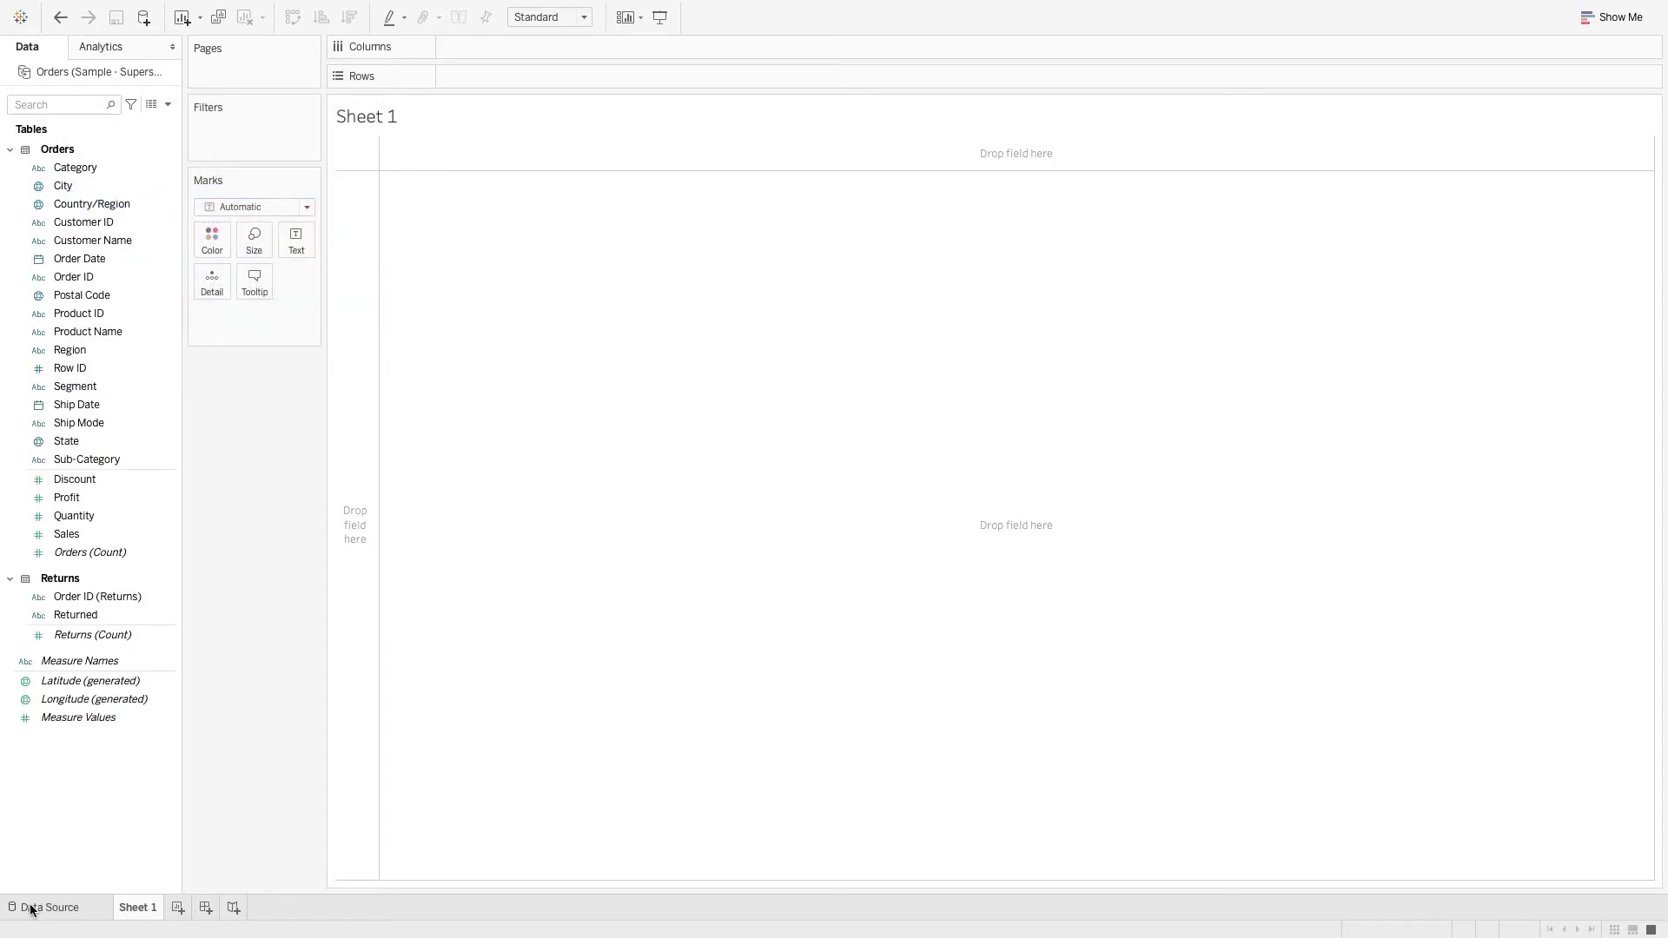
{"action": "left_click", "coordinate": [97, 916]}
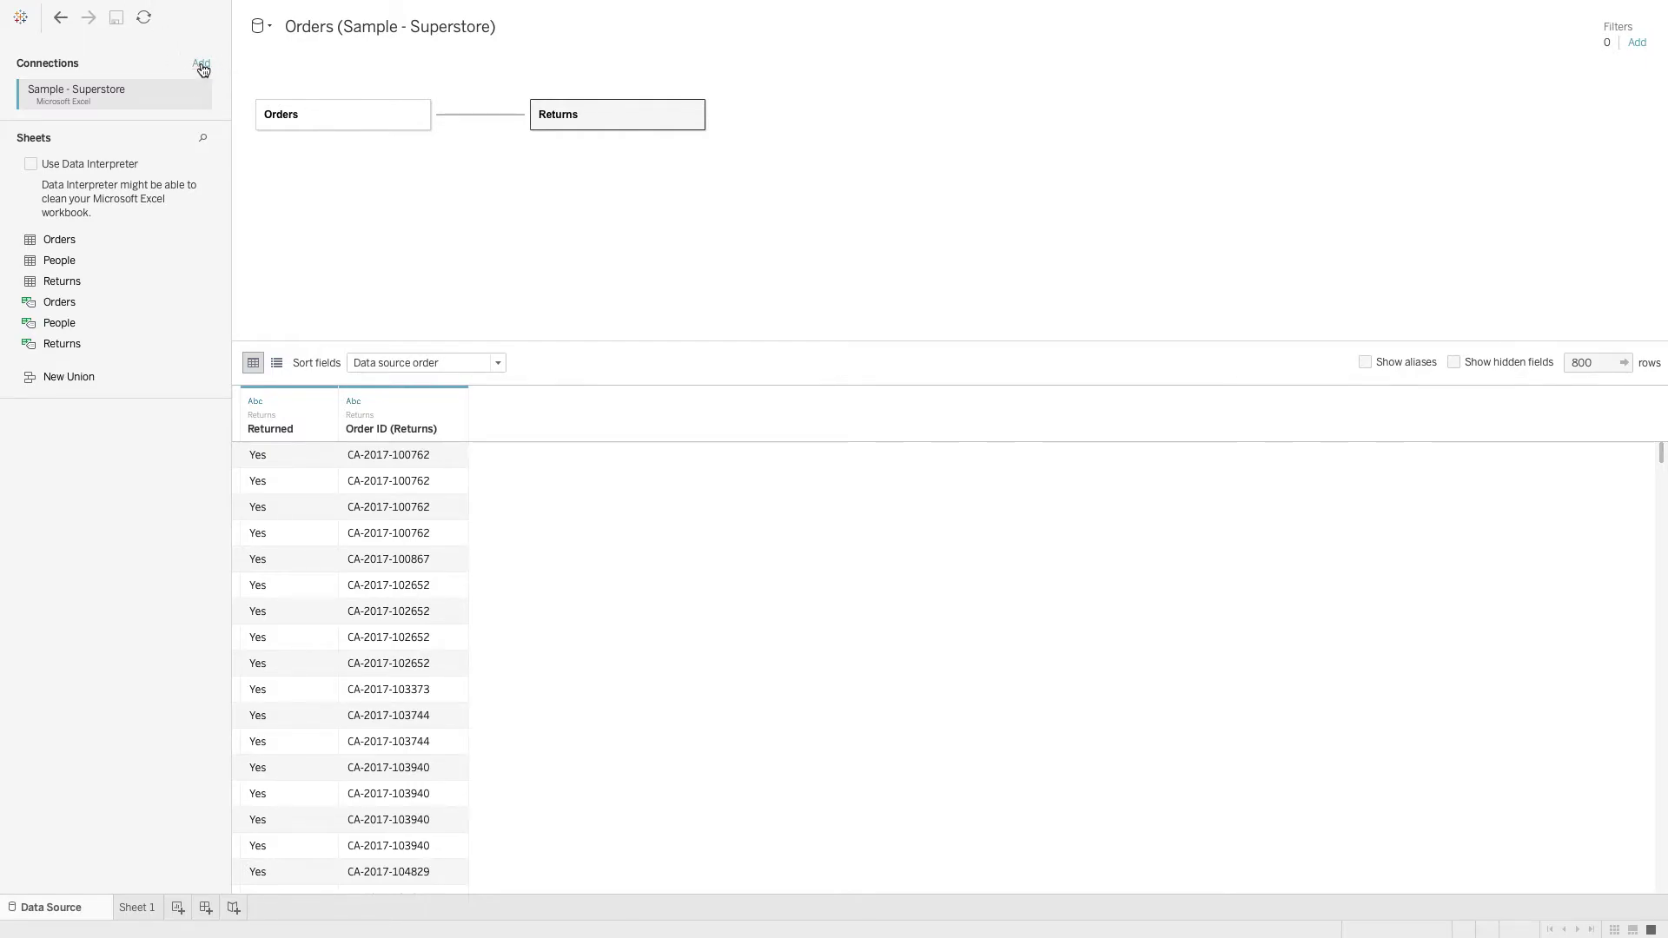
{"action": "left_click", "coordinate": [269, 31]}
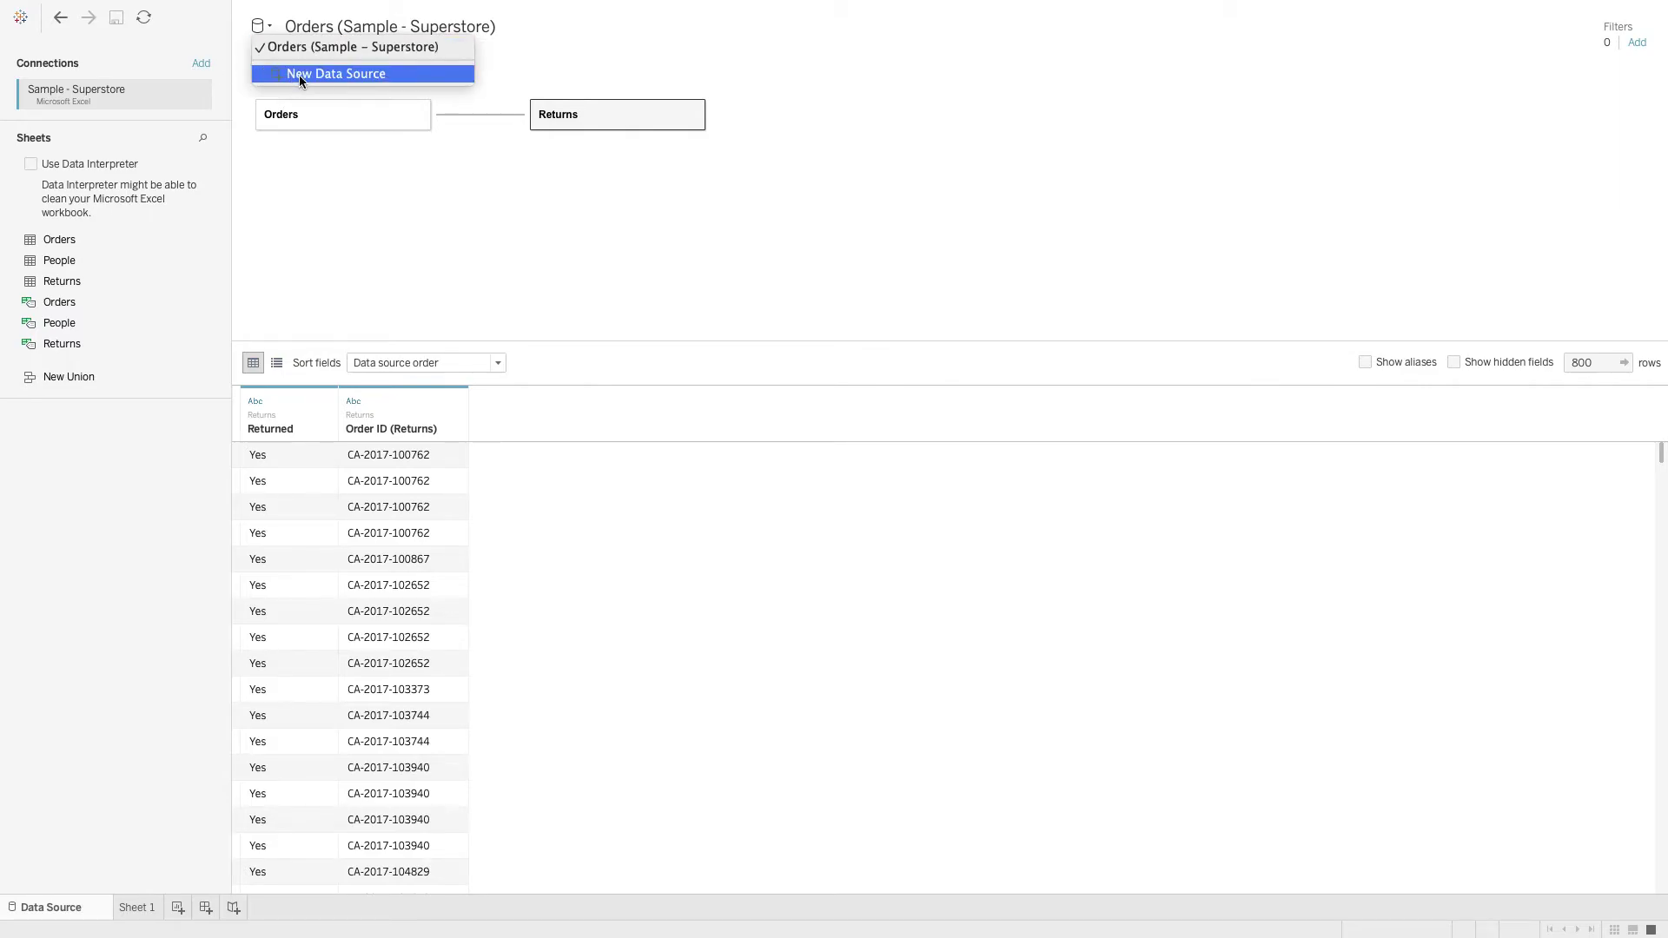
{"action": "left_click", "coordinate": [161, 83]}
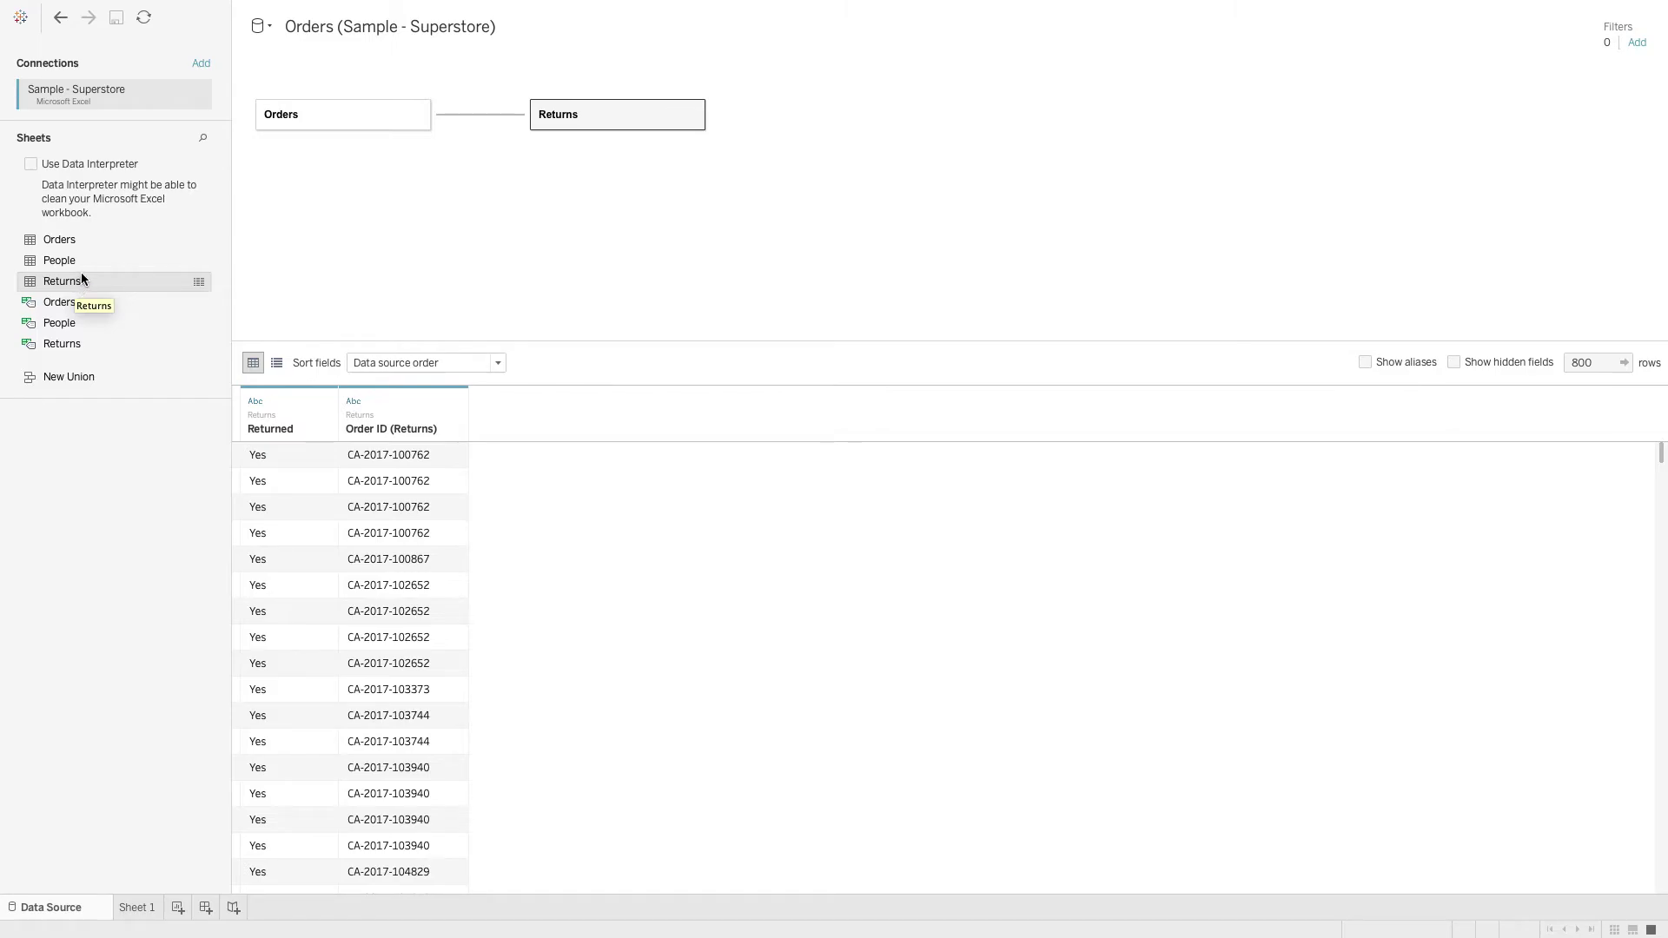
Create a new Excel data source from Orders.xlsx with the Orders sheet on the canvas
{"action": "left_click", "coordinate": [257, 26]}
{"action": "left_click", "coordinate": [297, 77]}
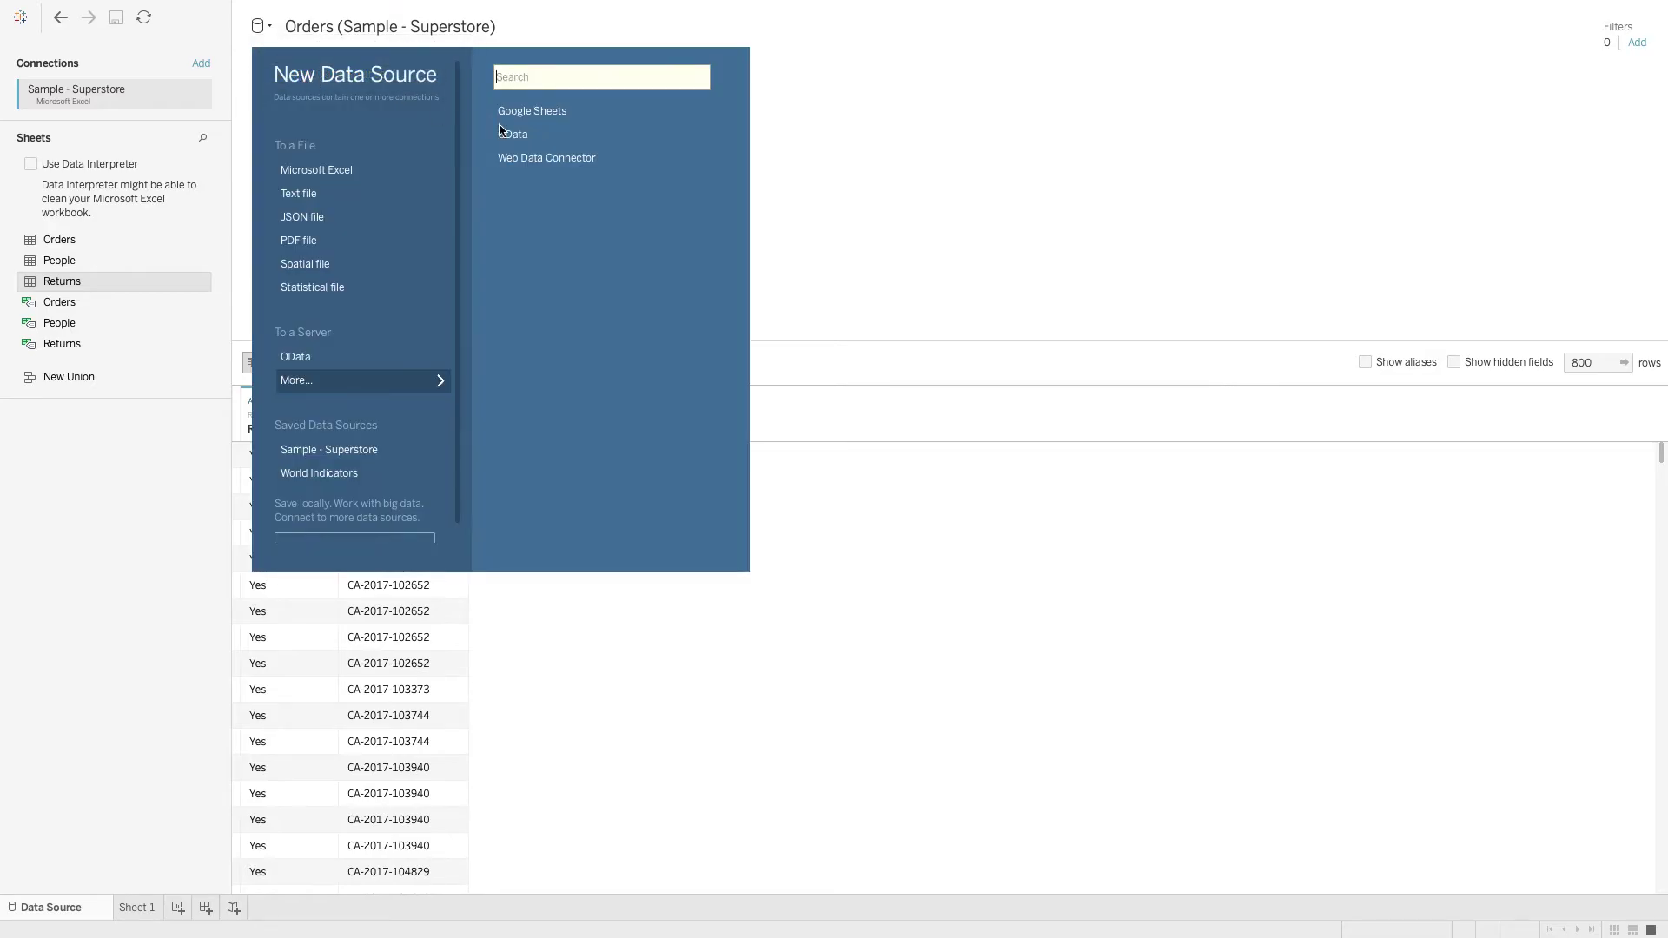
{"action": "left_click", "coordinate": [314, 170]}
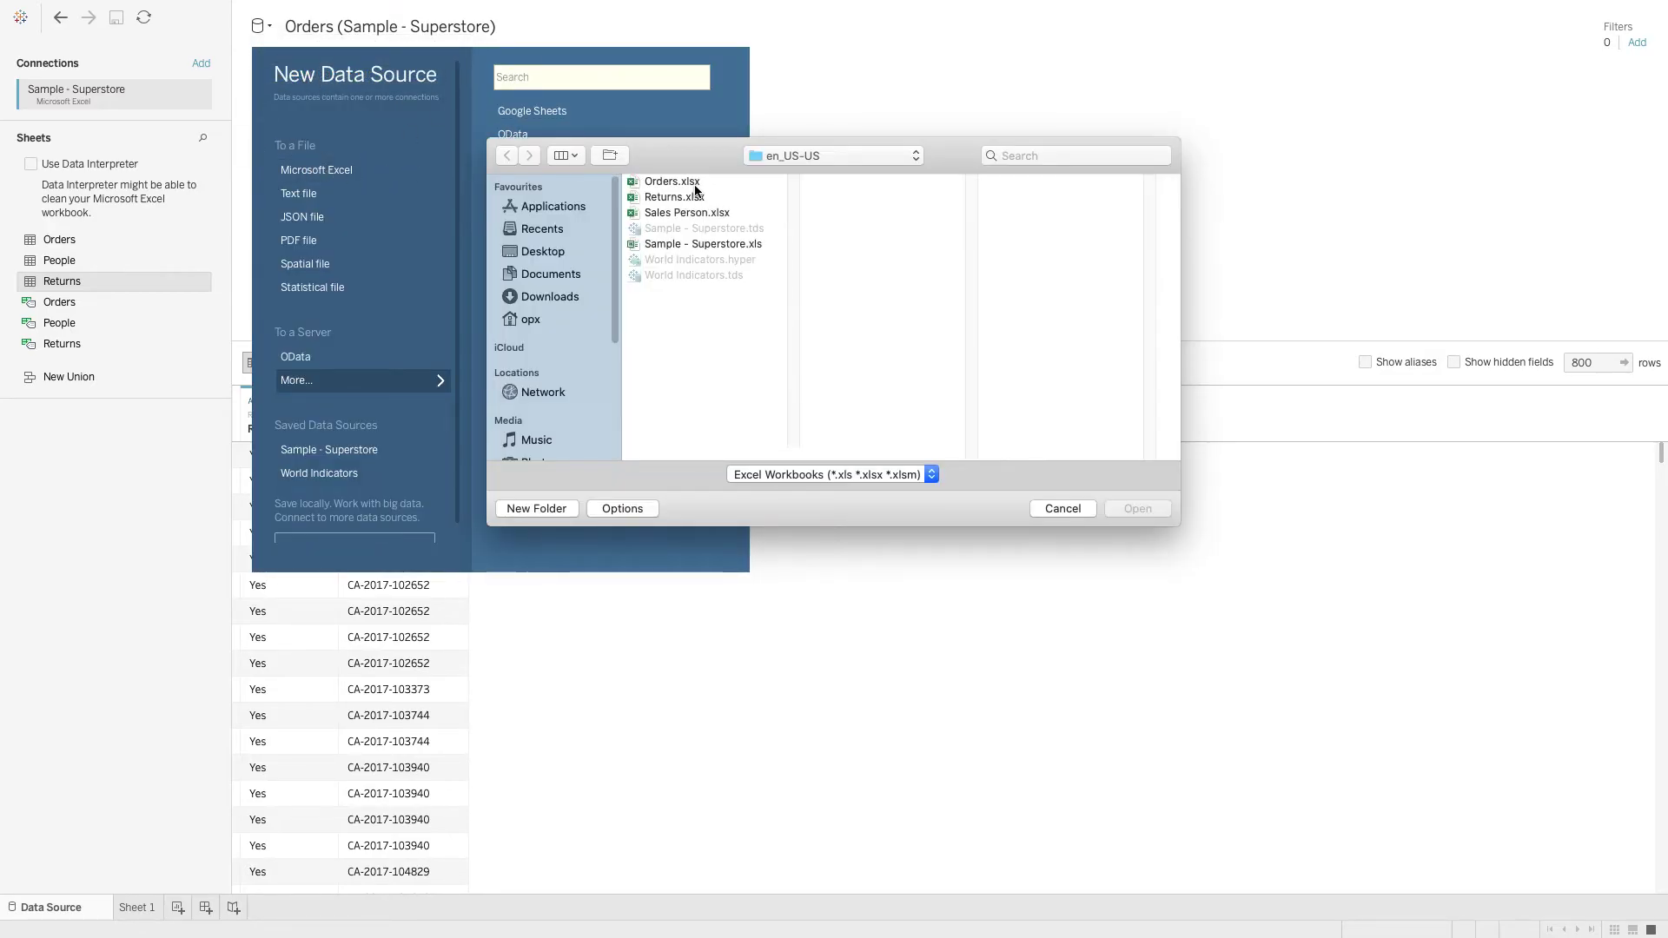
{"action": "double_click", "coordinate": [694, 183]}
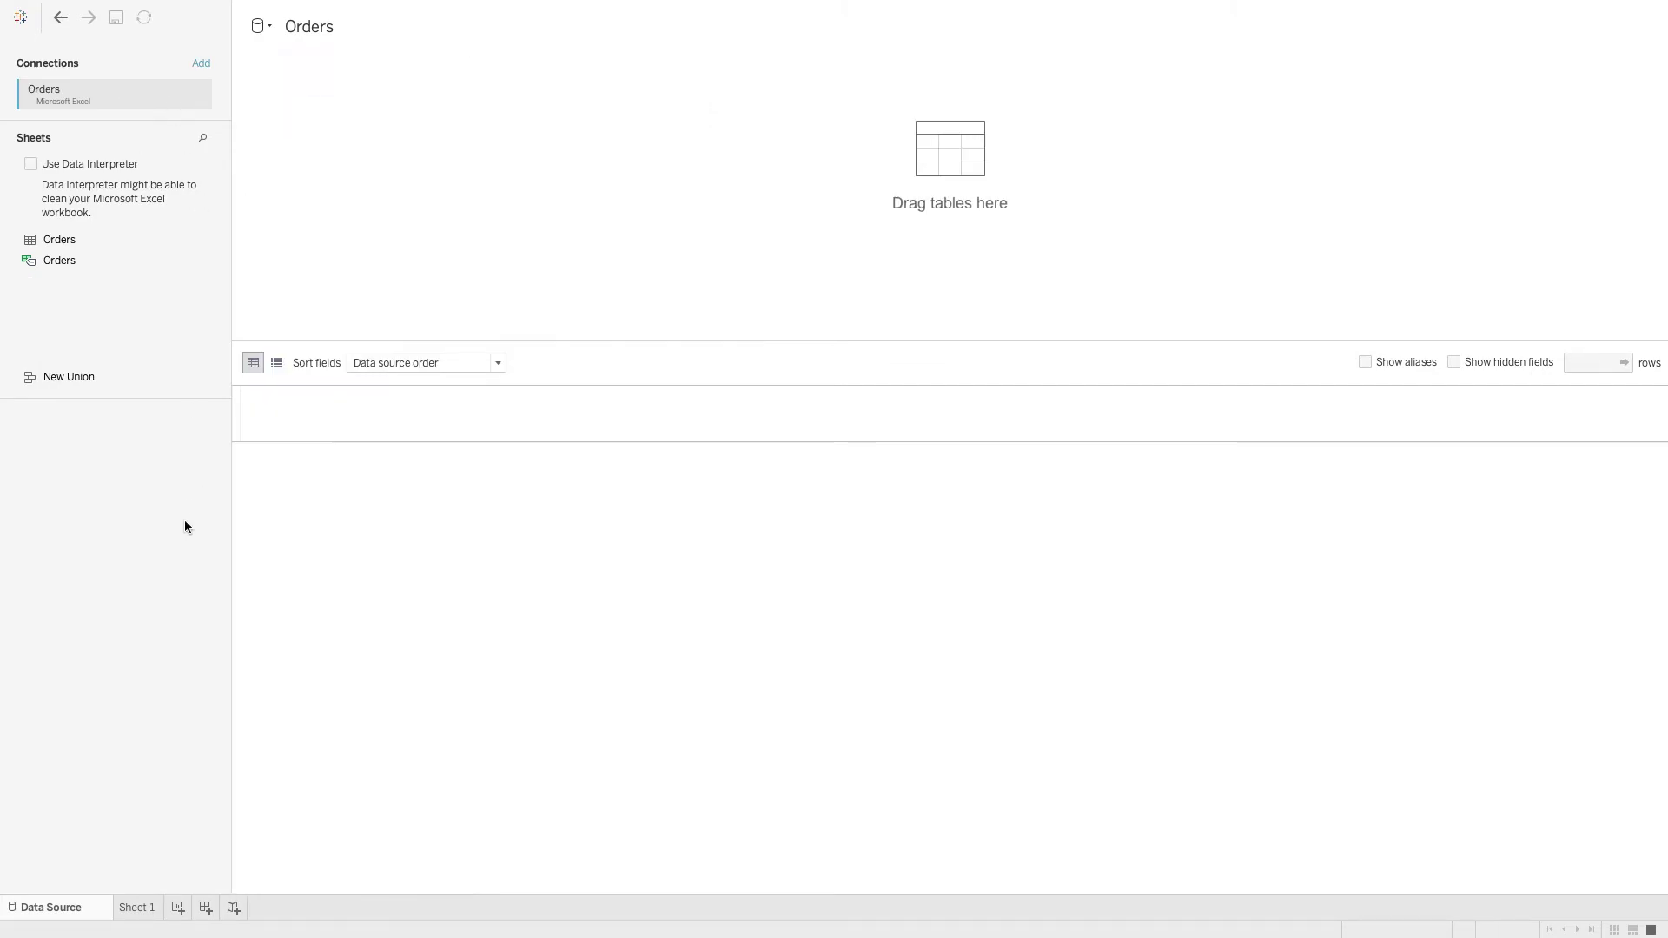
{"action": "left_click_drag", "start_coordinate": [55, 239], "coordinate": [429, 187]}
Create another data source from Returns.xlsx, then compare it with the Orders (Orders) source
{"action": "left_click", "coordinate": [269, 27]}
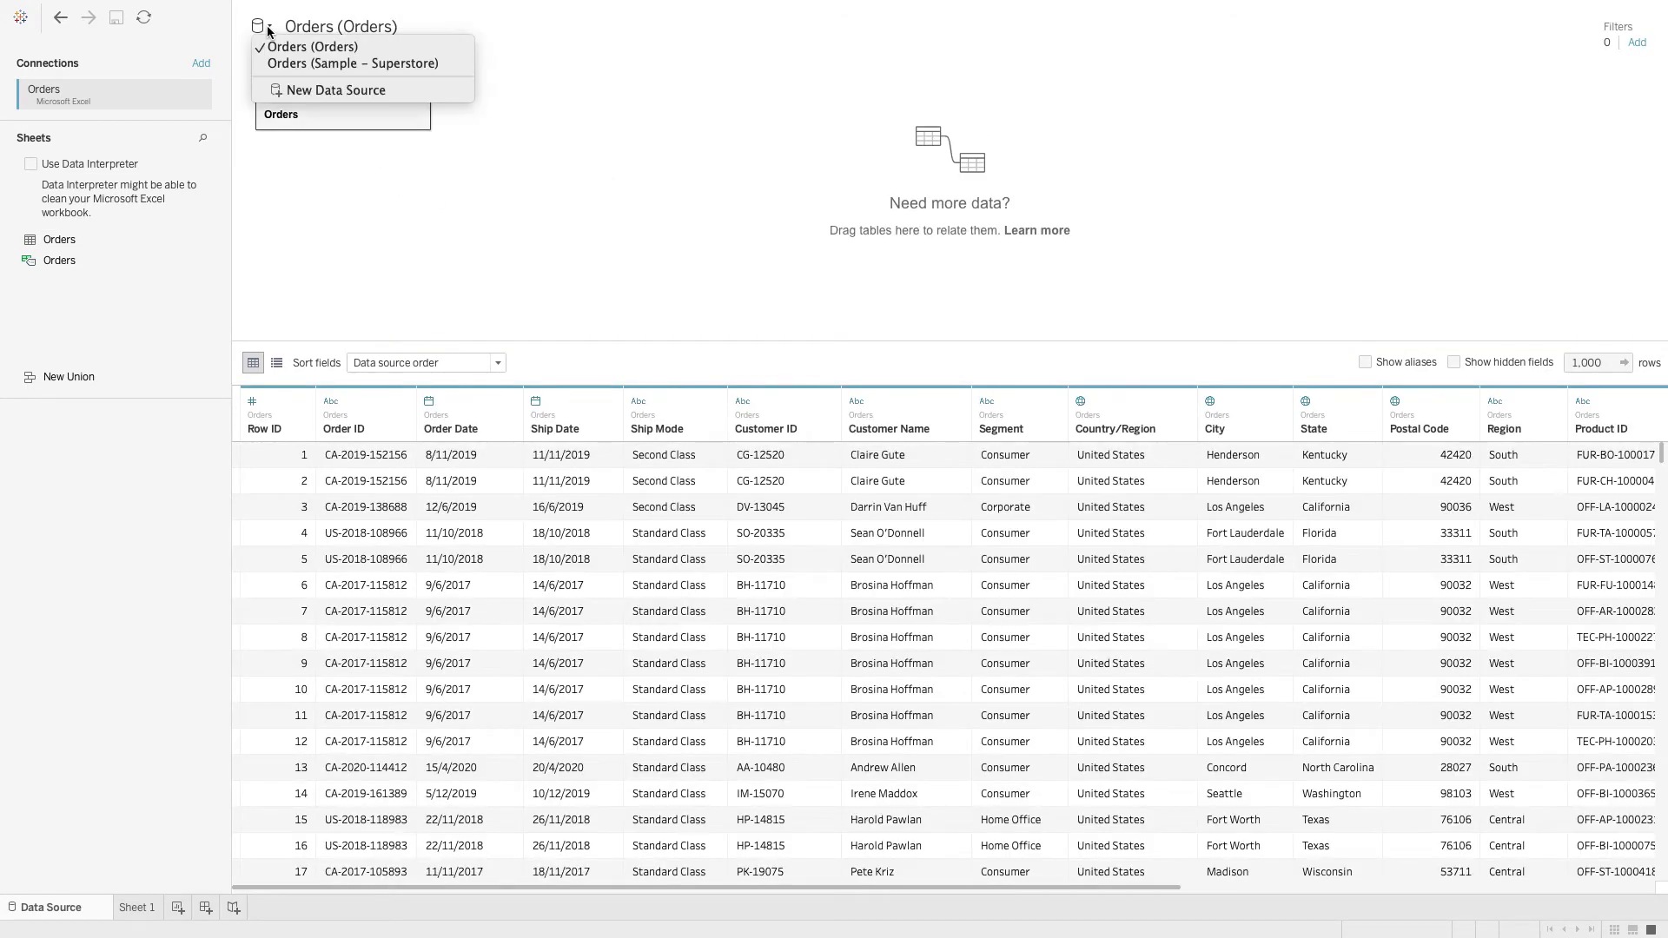
{"action": "left_click", "coordinate": [288, 88]}
{"action": "left_click", "coordinate": [383, 178]}
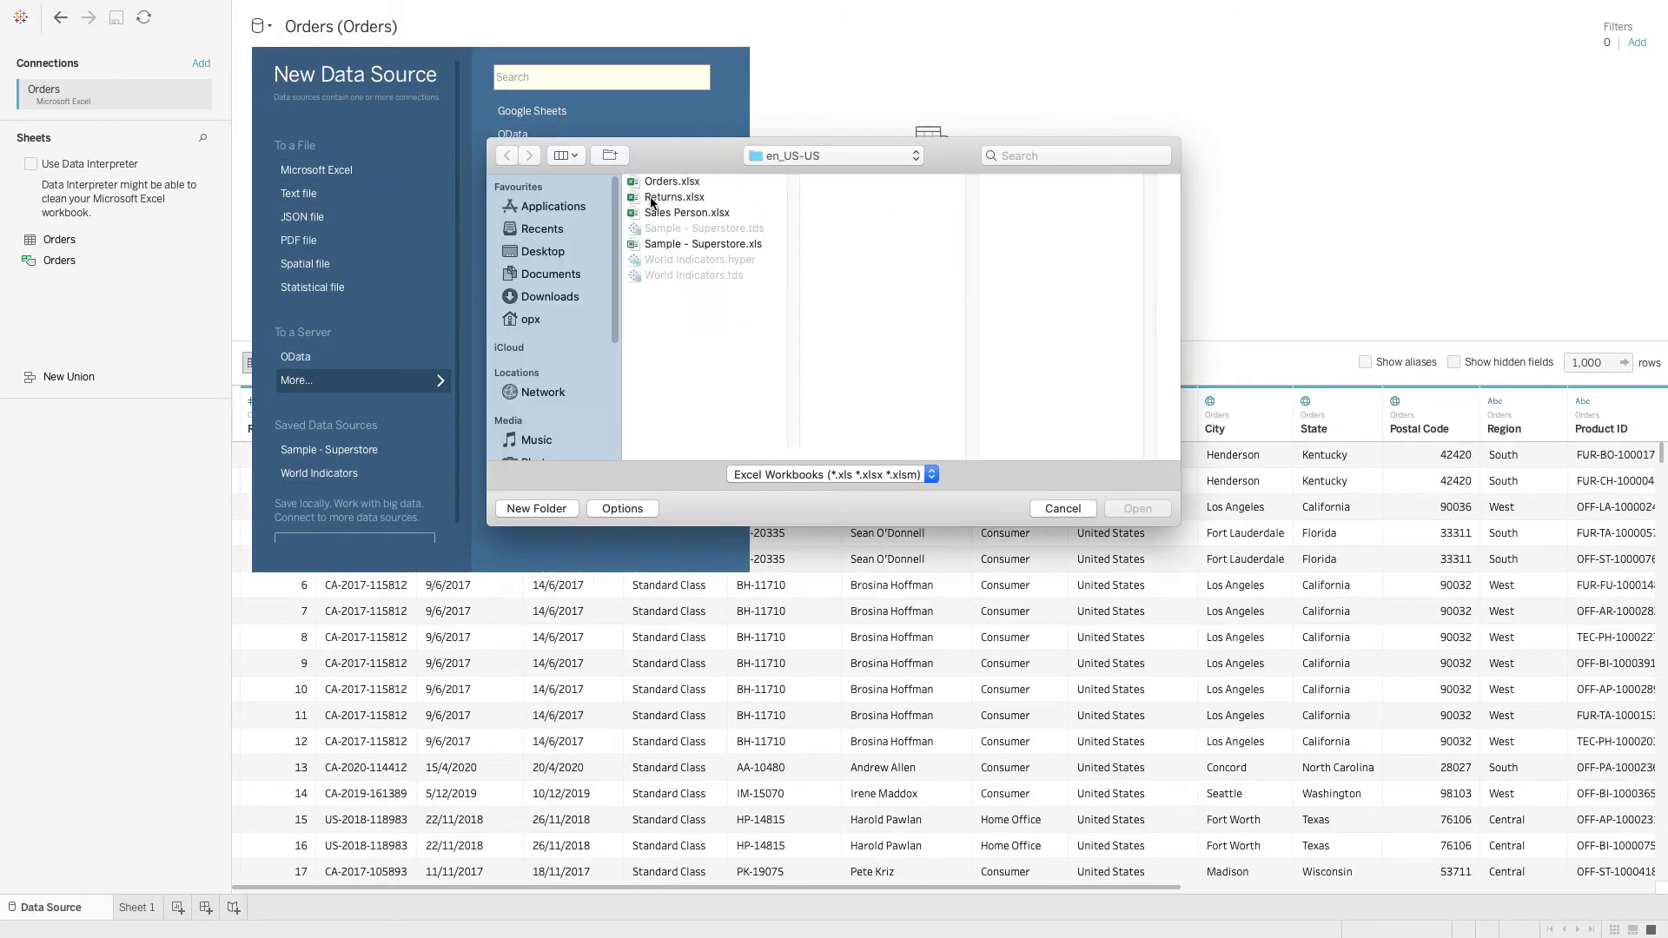
{"action": "double_click", "coordinate": [651, 198]}
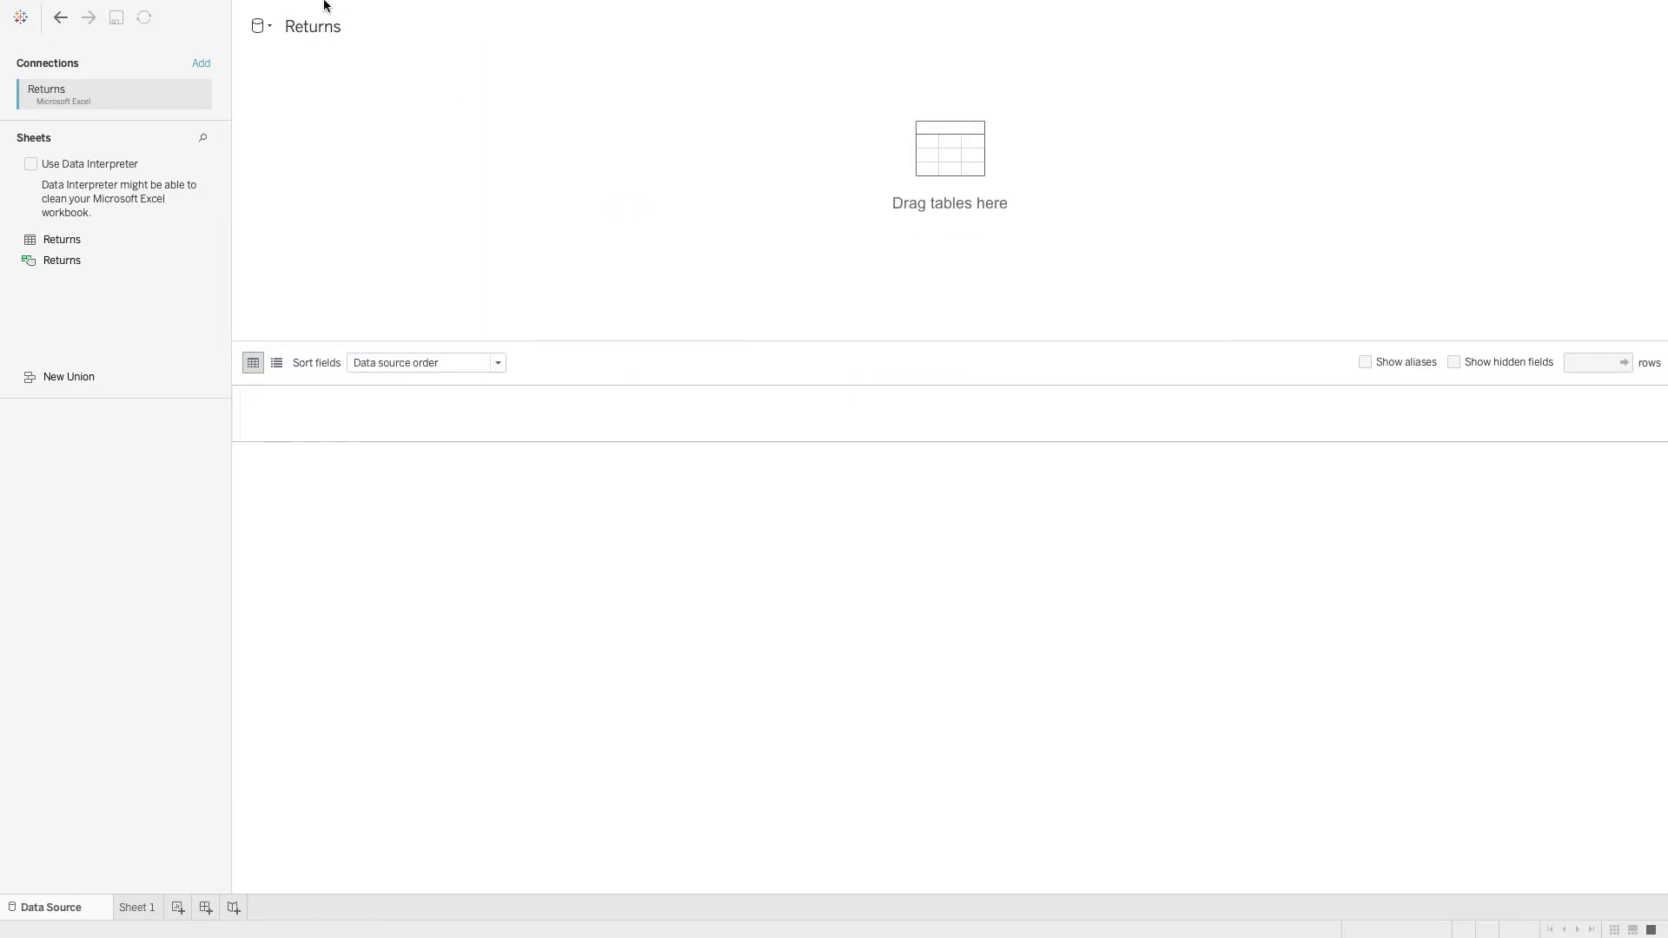
{"action": "left_click", "coordinate": [266, 29]}
{"action": "left_click", "coordinate": [273, 42]}
{"action": "left_click", "coordinate": [263, 27]}
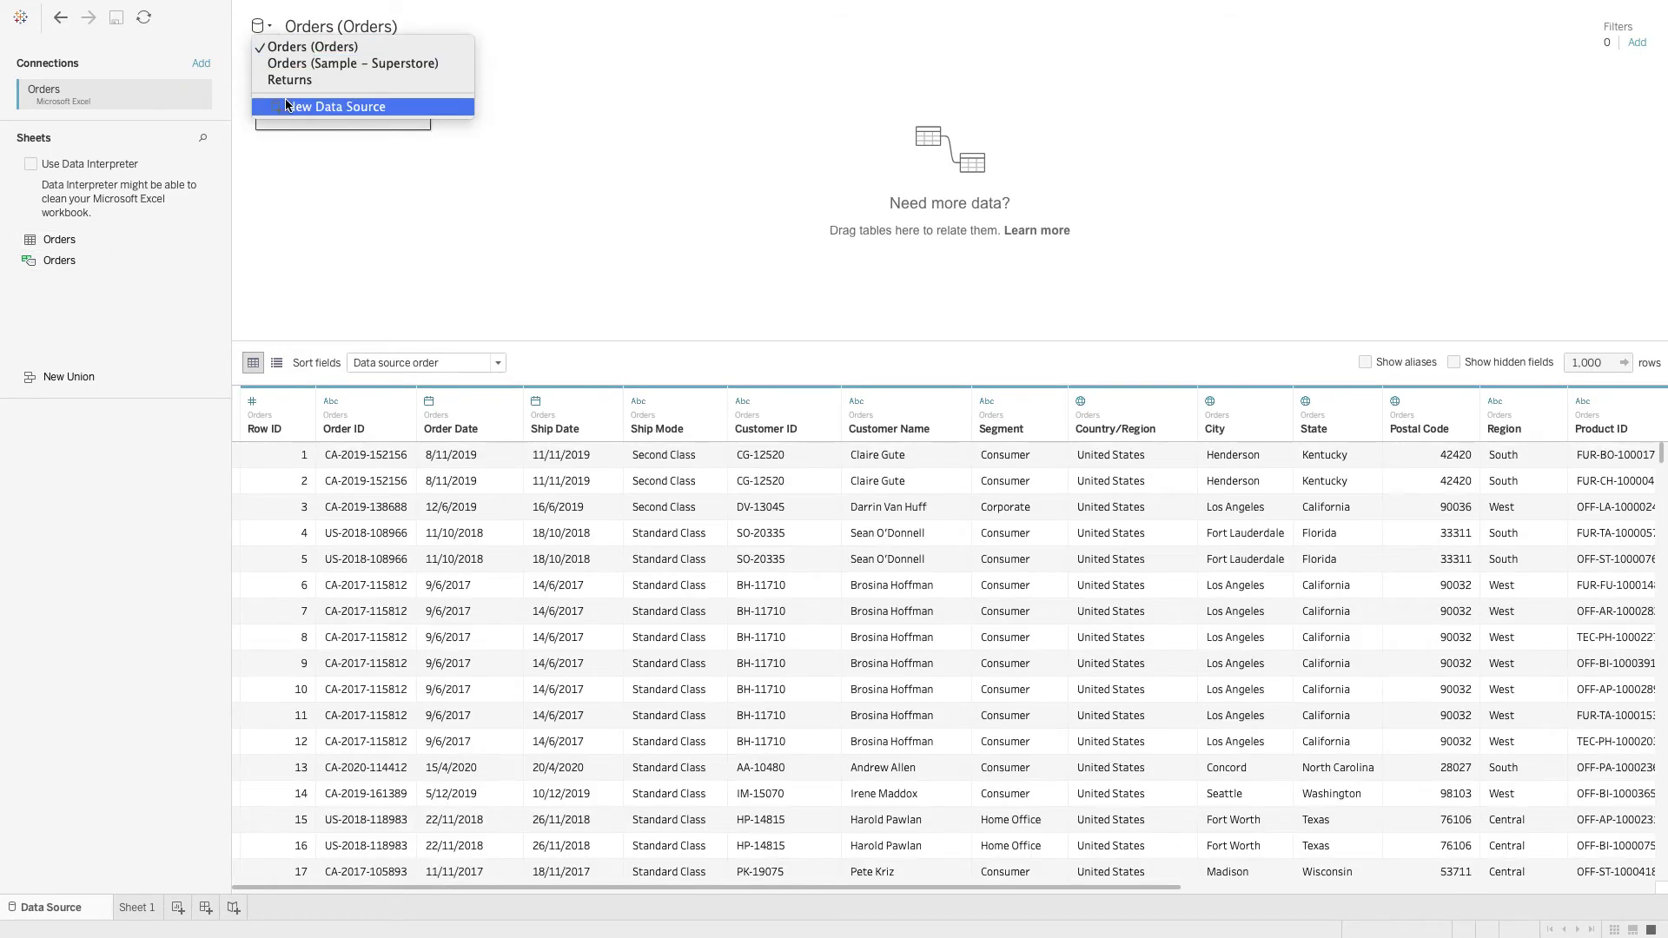
{"action": "left_click", "coordinate": [304, 79]}
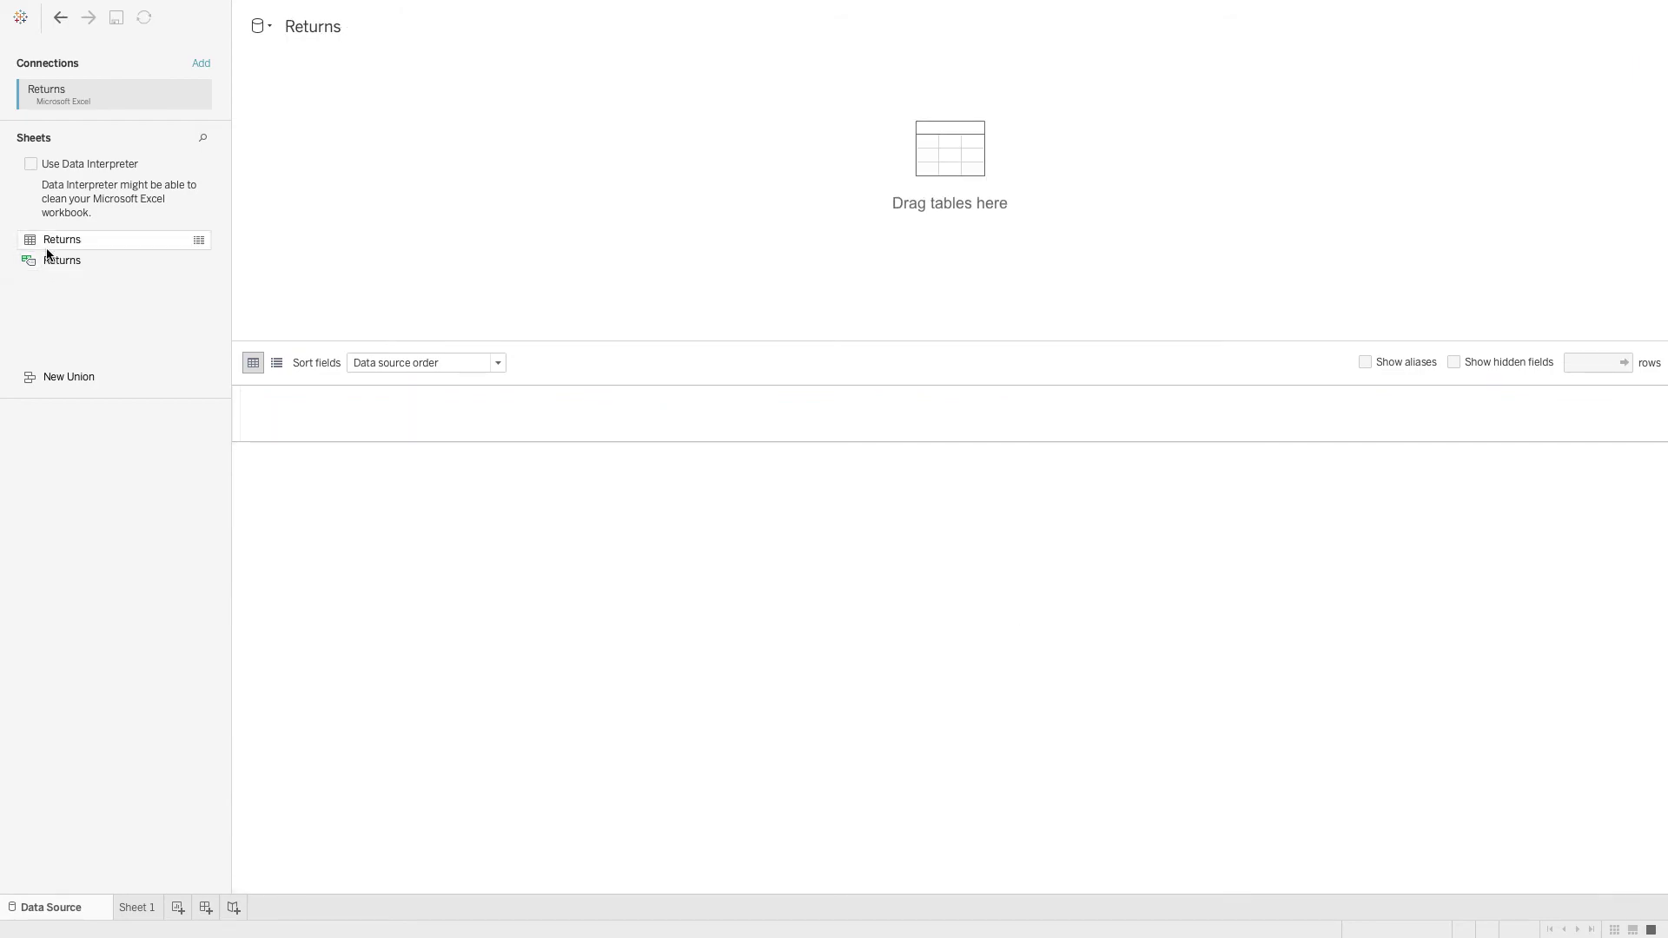
{"action": "left_click", "coordinate": [263, 27]}
Return to the Orders (Orders) source, showing its single Orders table and previewed rows
{"action": "left_click", "coordinate": [271, 59]}
{"action": "left_click", "coordinate": [263, 27]}
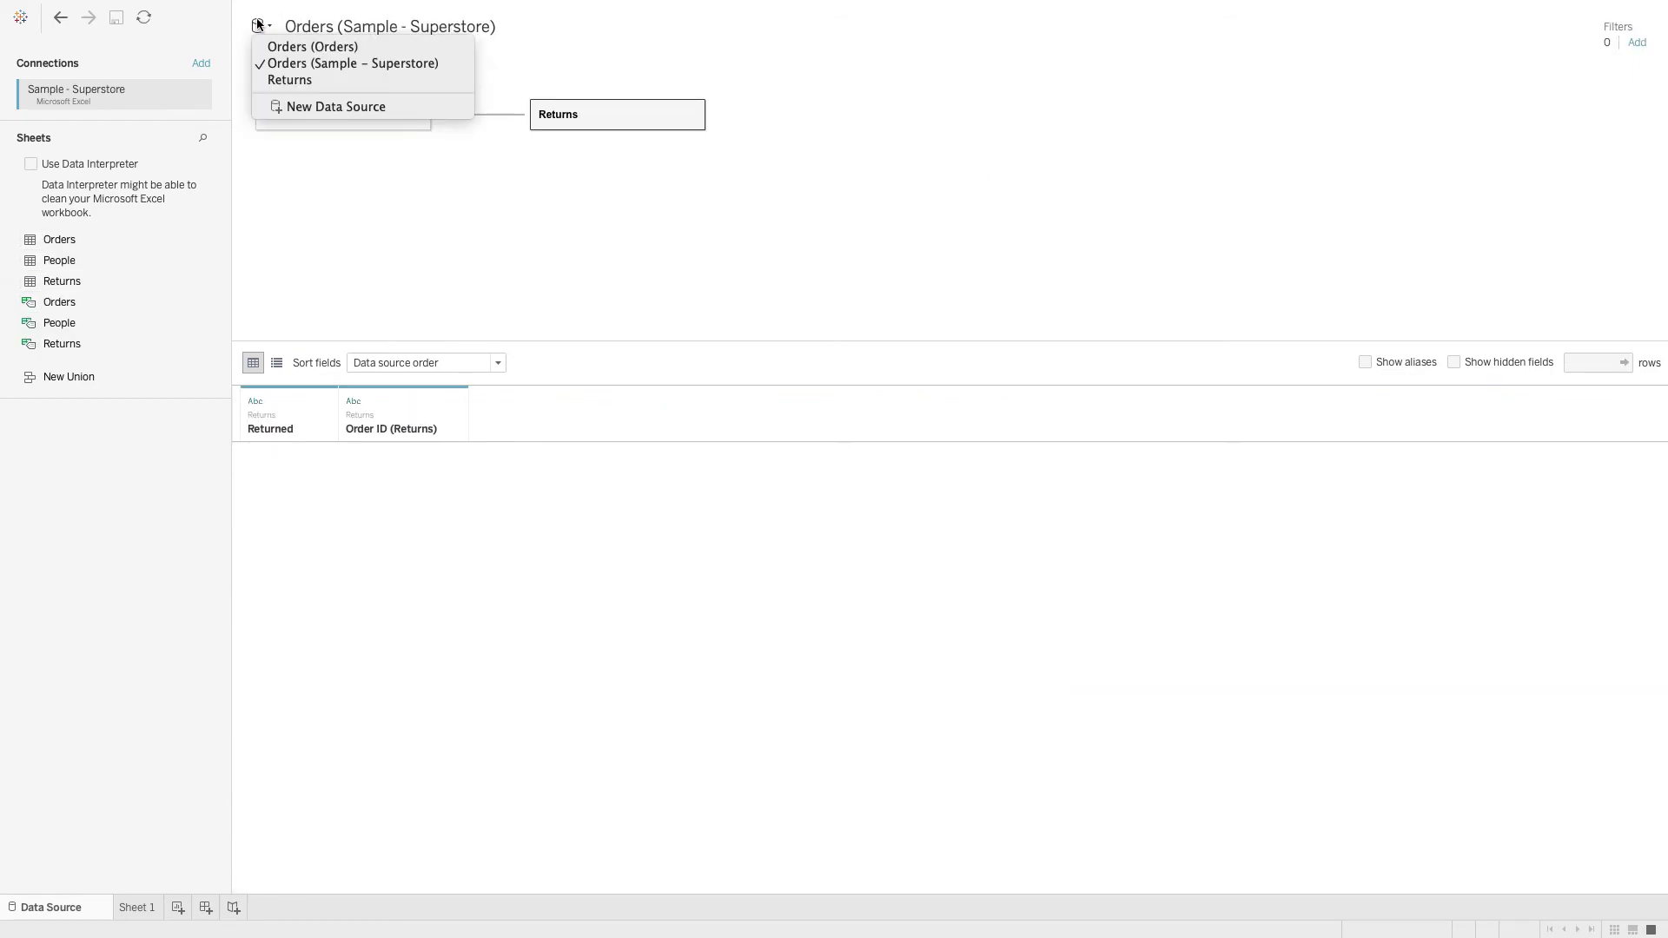
{"action": "left_click", "coordinate": [272, 45]}
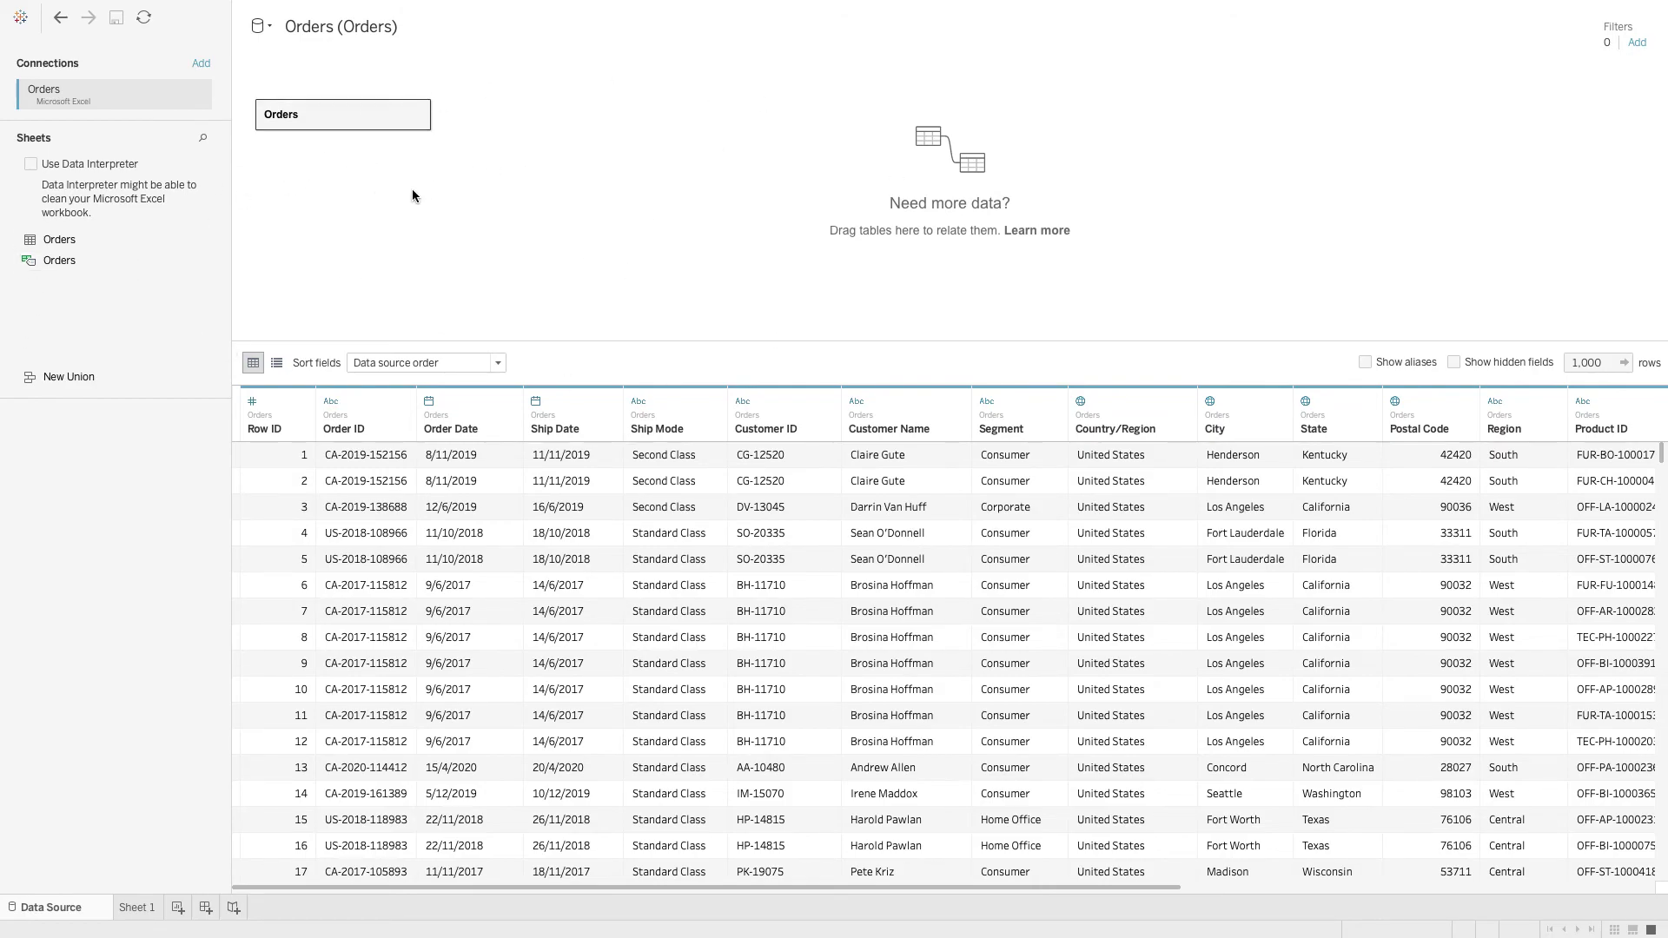
Add Returns.xlsx as a second connection and relate its Returns sheet to Orders on Order ID
{"action": "left_click", "coordinate": [199, 69]}
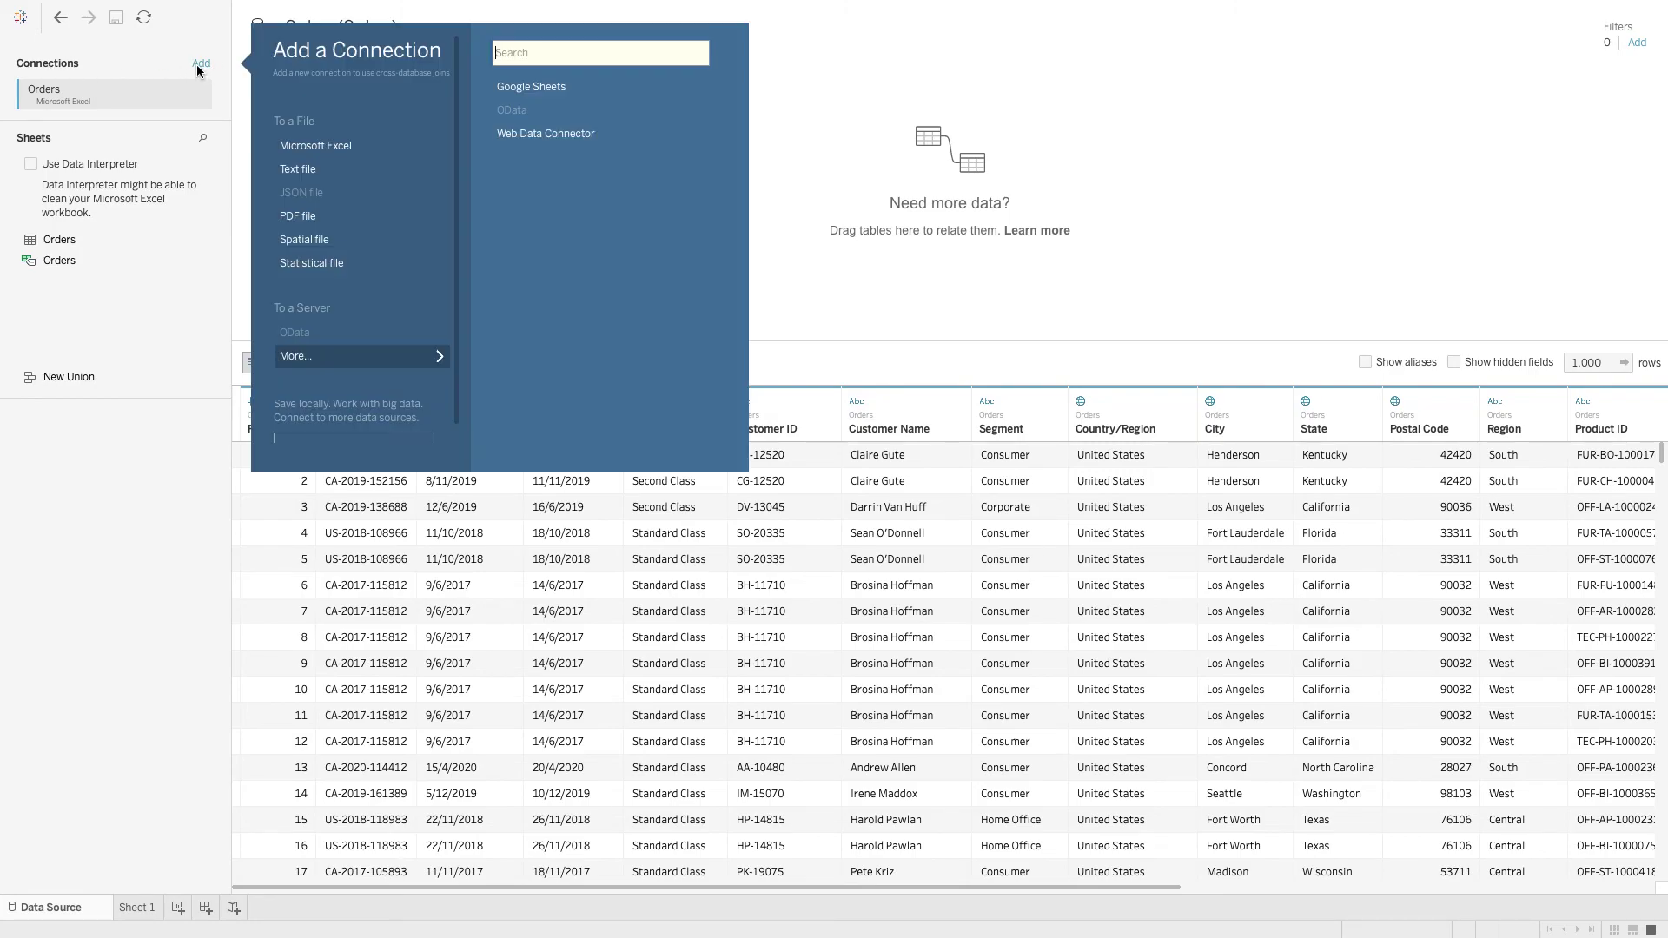
{"action": "left_click", "coordinate": [316, 147]}
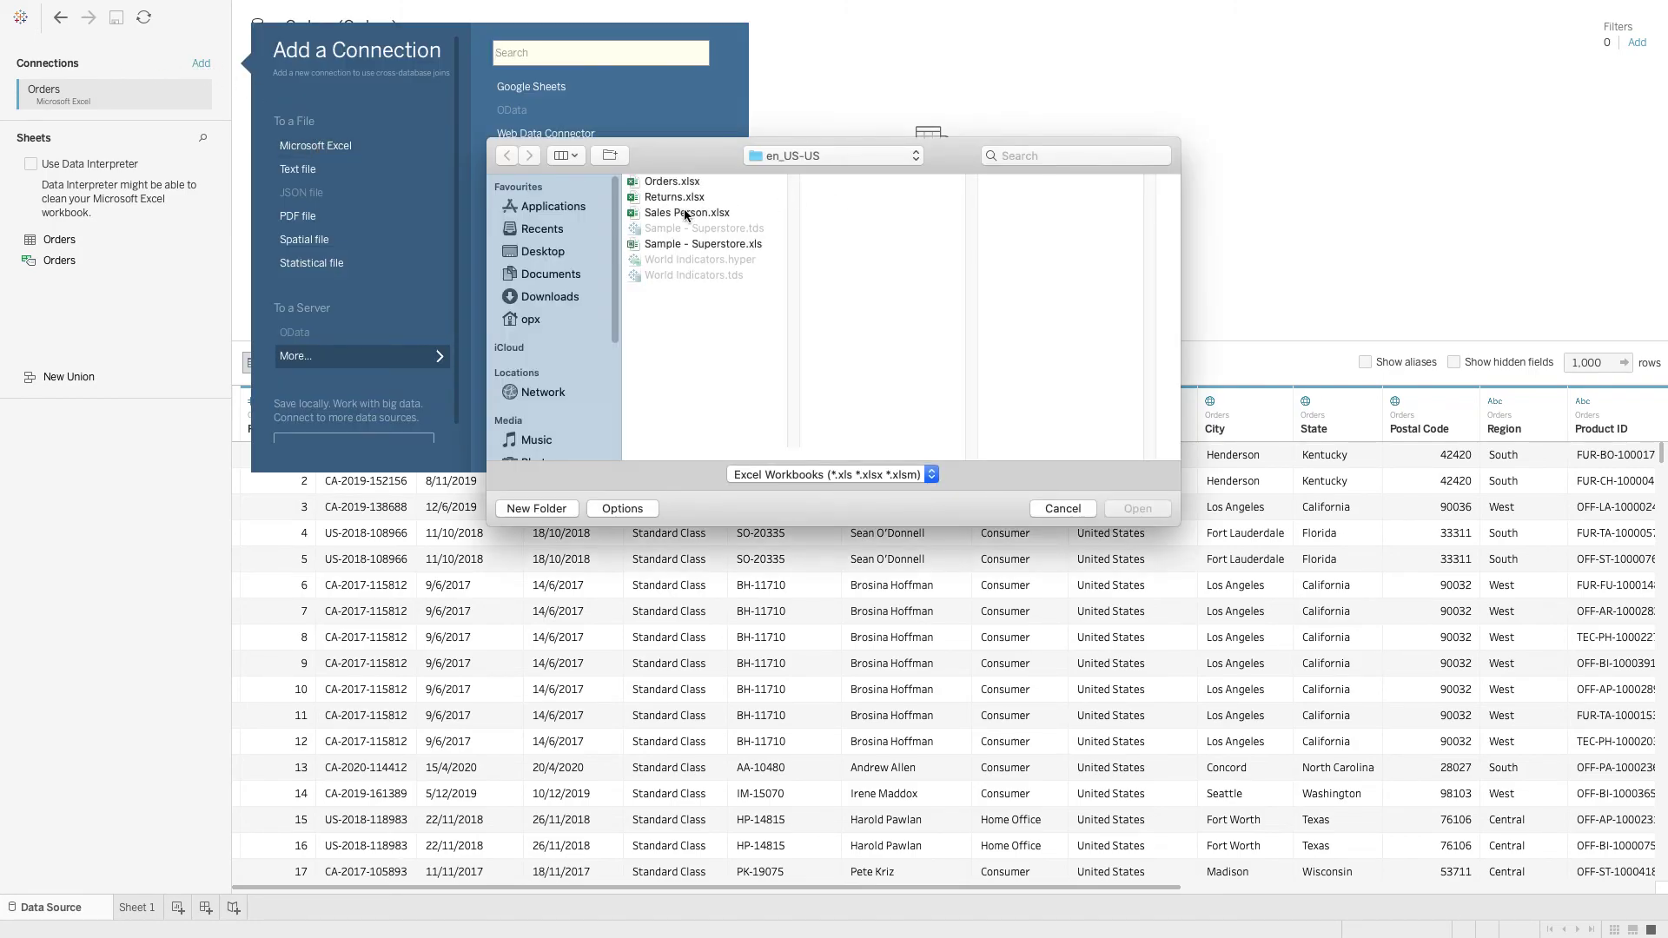
{"action": "double_click", "coordinate": [685, 198]}
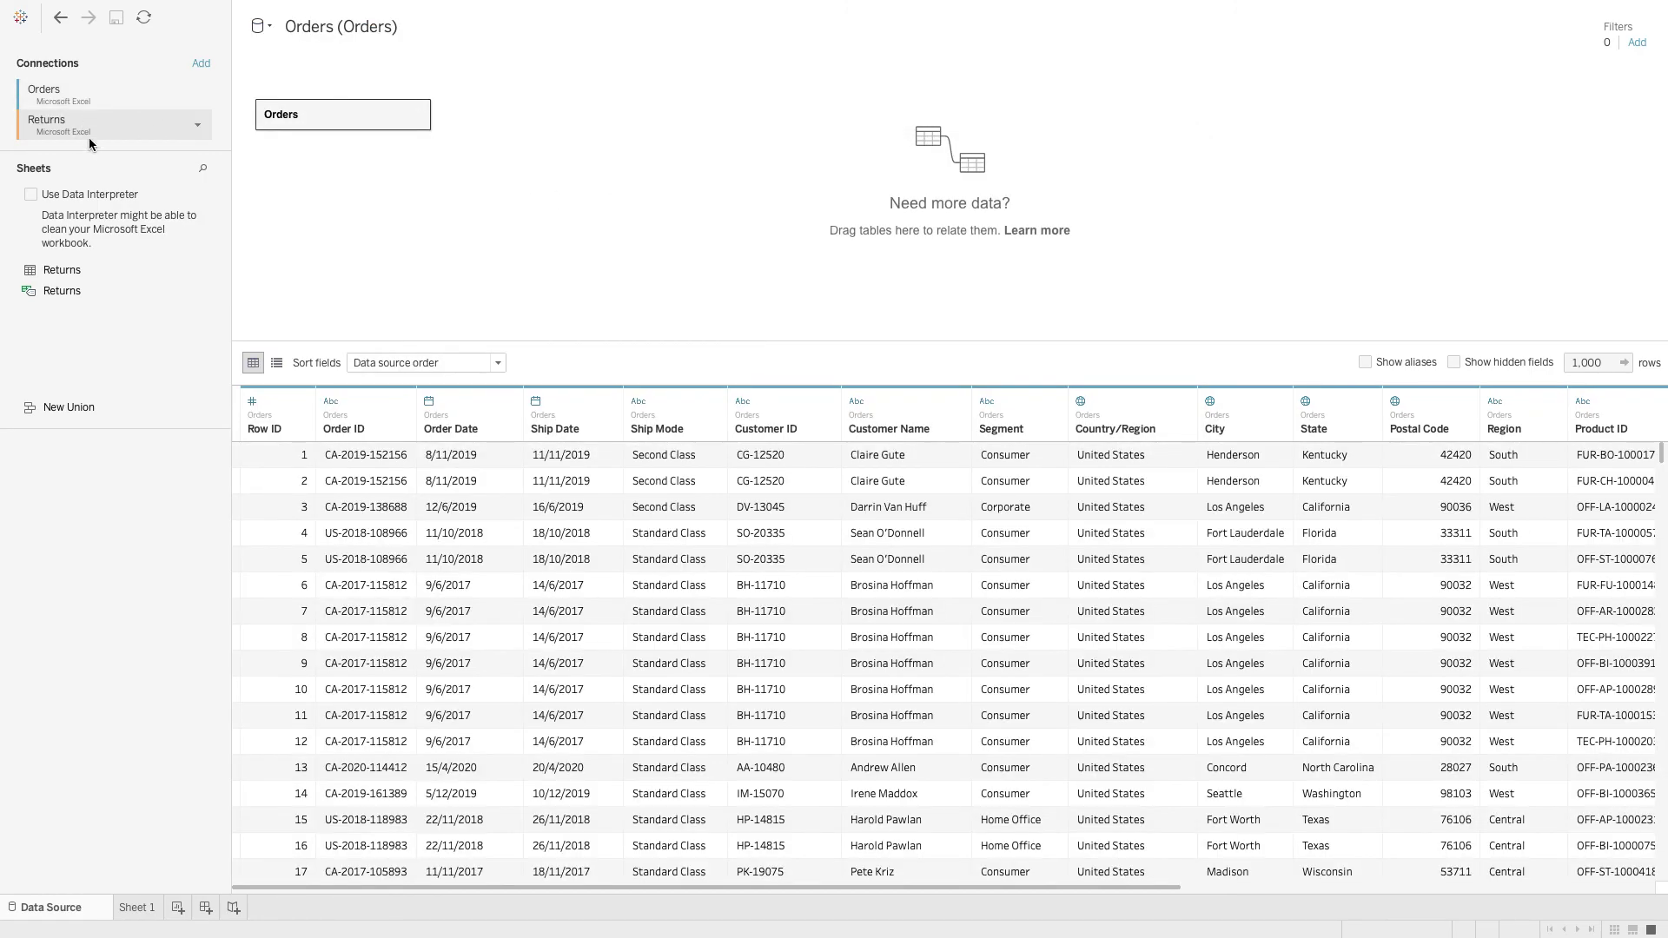
{"action": "left_click", "coordinate": [348, 25]}
{"action": "key", "text": "Escape"}
{"action": "mouse_move", "coordinate": [45, 274]}
{"action": "left_mouse_down"}
{"action": "mouse_move", "coordinate": [195, 267]}
{"action": "mouse_move", "coordinate": [506, 207]}
{"action": "left_mouse_up"}
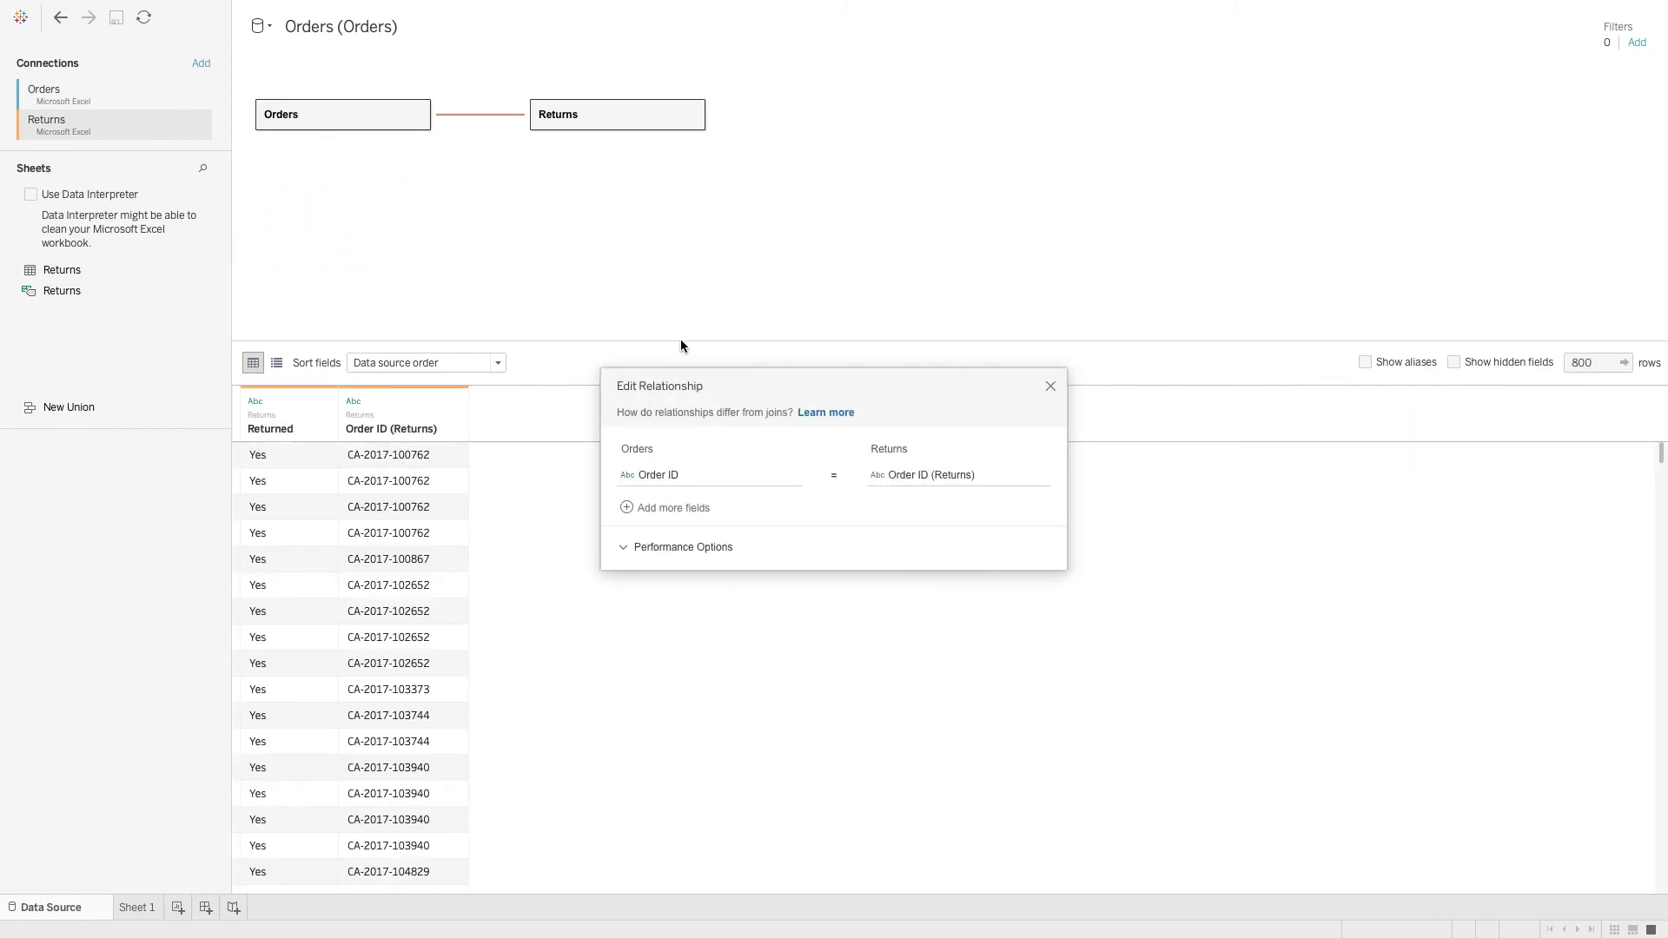